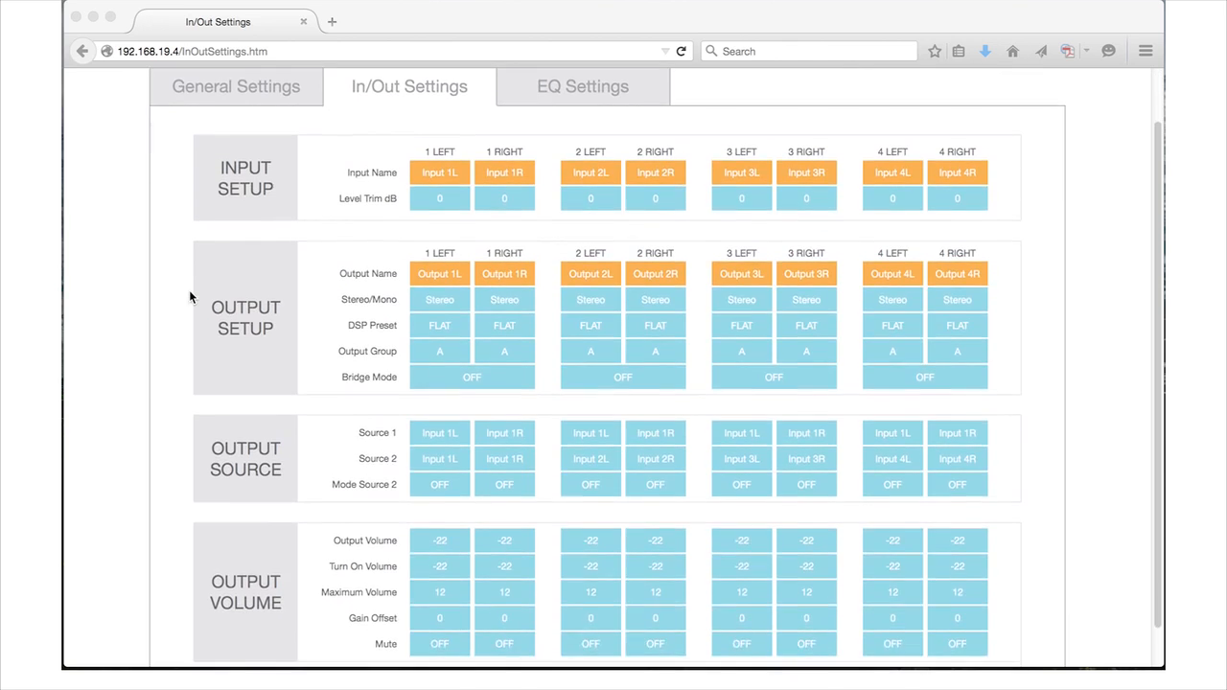
Step: Name both channels of input 1 MP3, input 2 CD and input 3 Satellite, and name input 4 left Doorbell
scroll(189, 296, "up", 3)
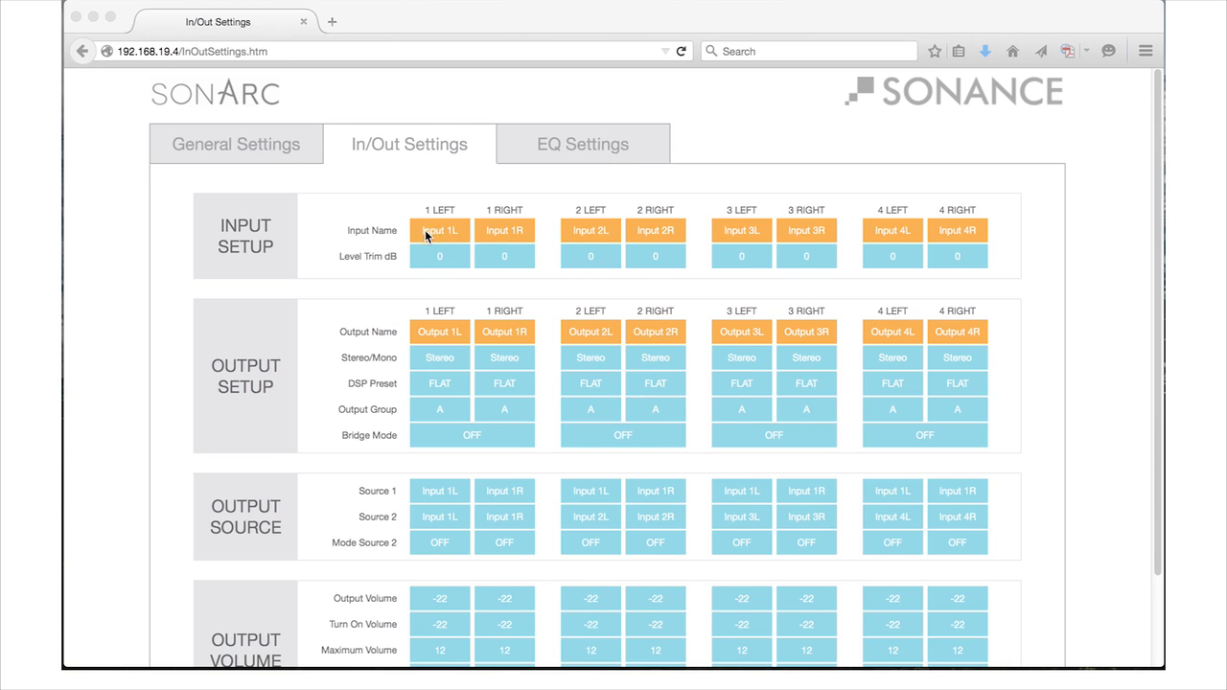
left_click(451, 230)
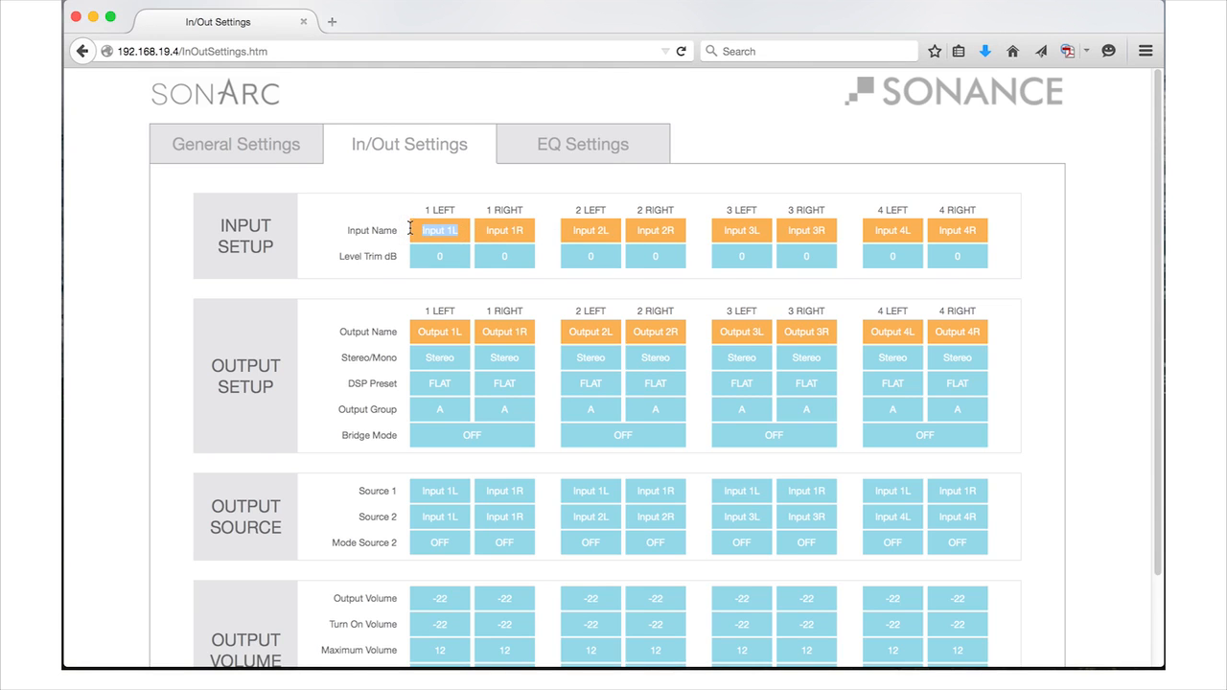
type("MP3")
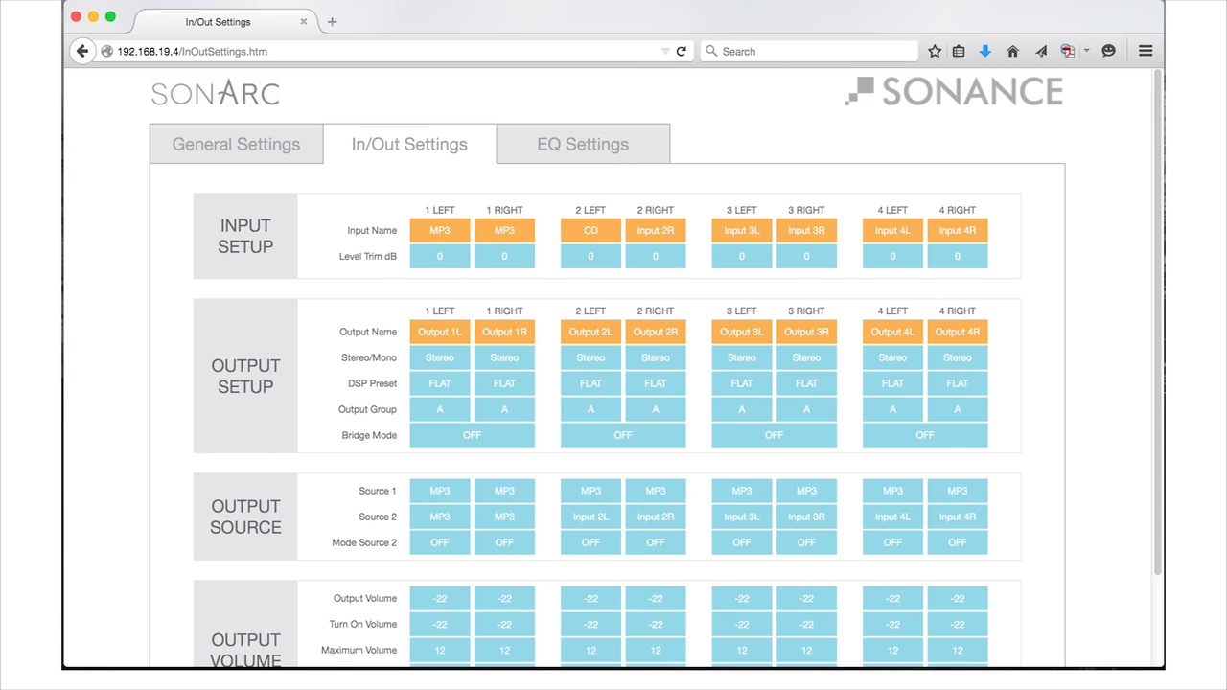
key("Tab")
type("CD")
key("Tab")
type("Satellite")
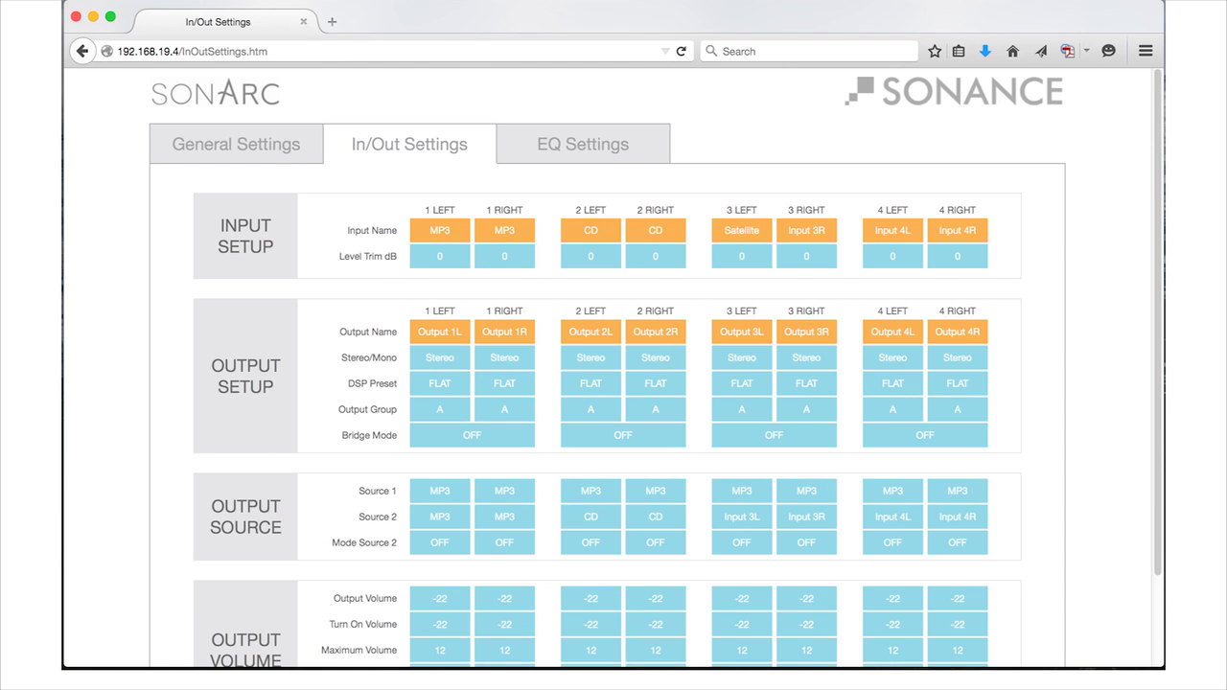
key("Tab")
type("Satellite")
key("Tab")
type("Doorbell")
Step: Set the level trim to 0.5 dB for both MP3 inputs and -1.5 dB for both CD inputs
left_click(463, 260)
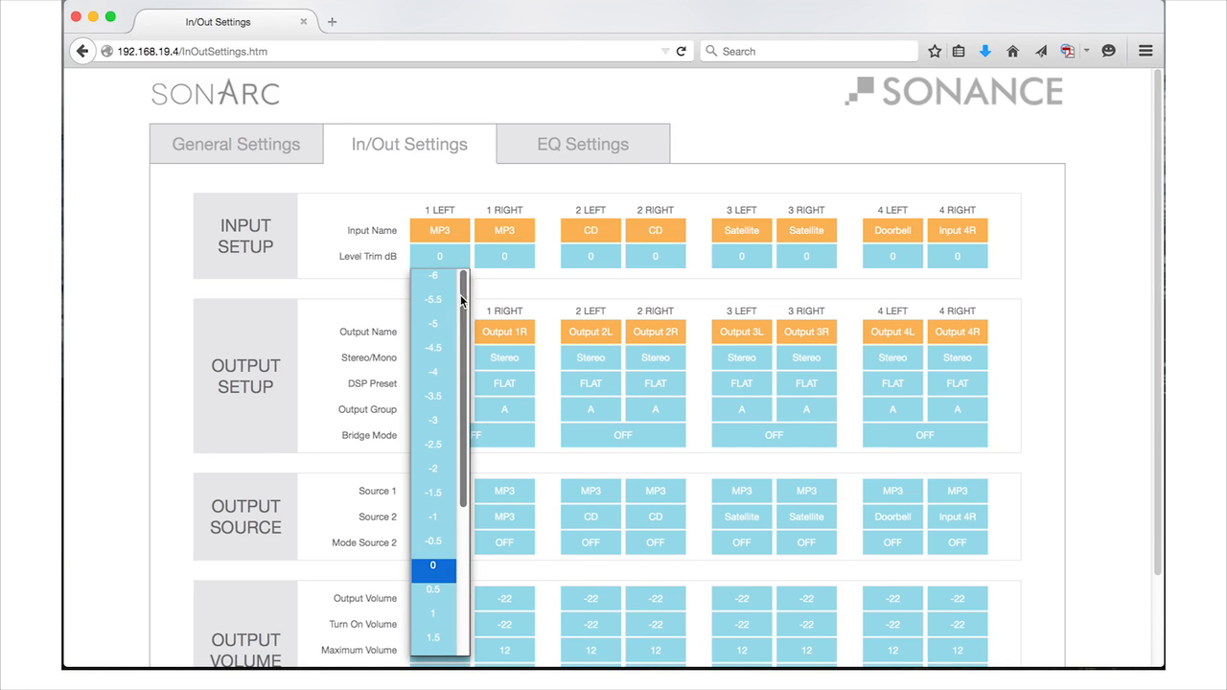
left_click(448, 587)
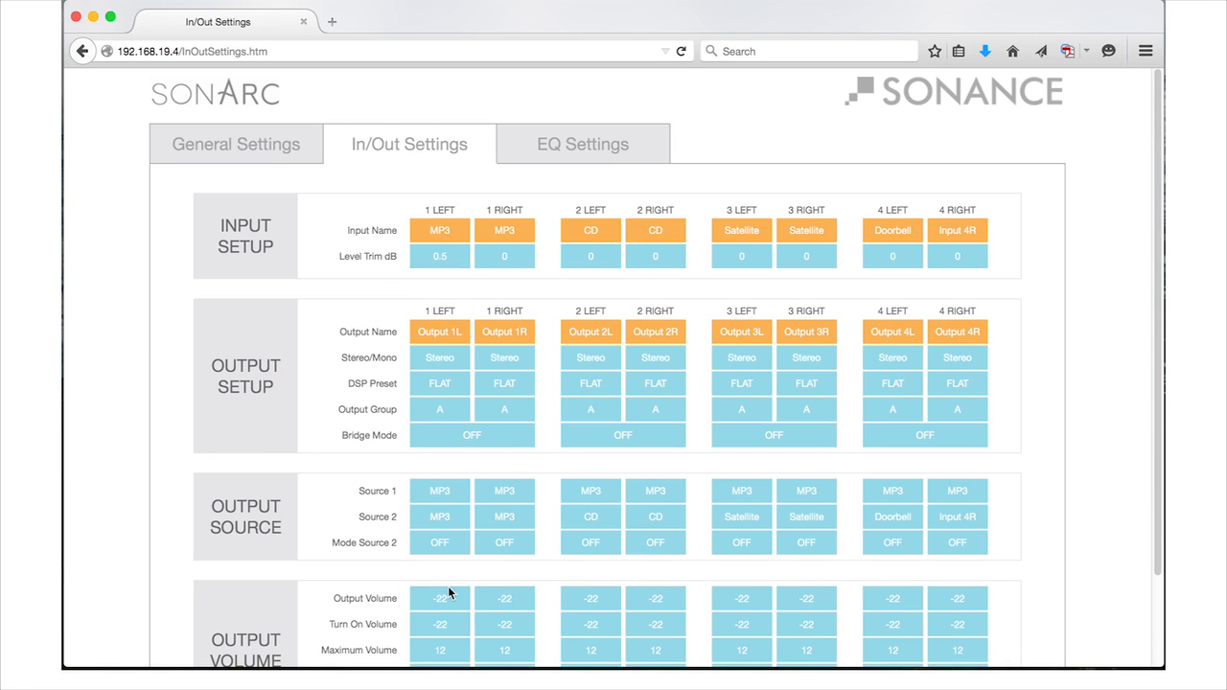
left_click(524, 261)
left_click(496, 596)
left_click(602, 254)
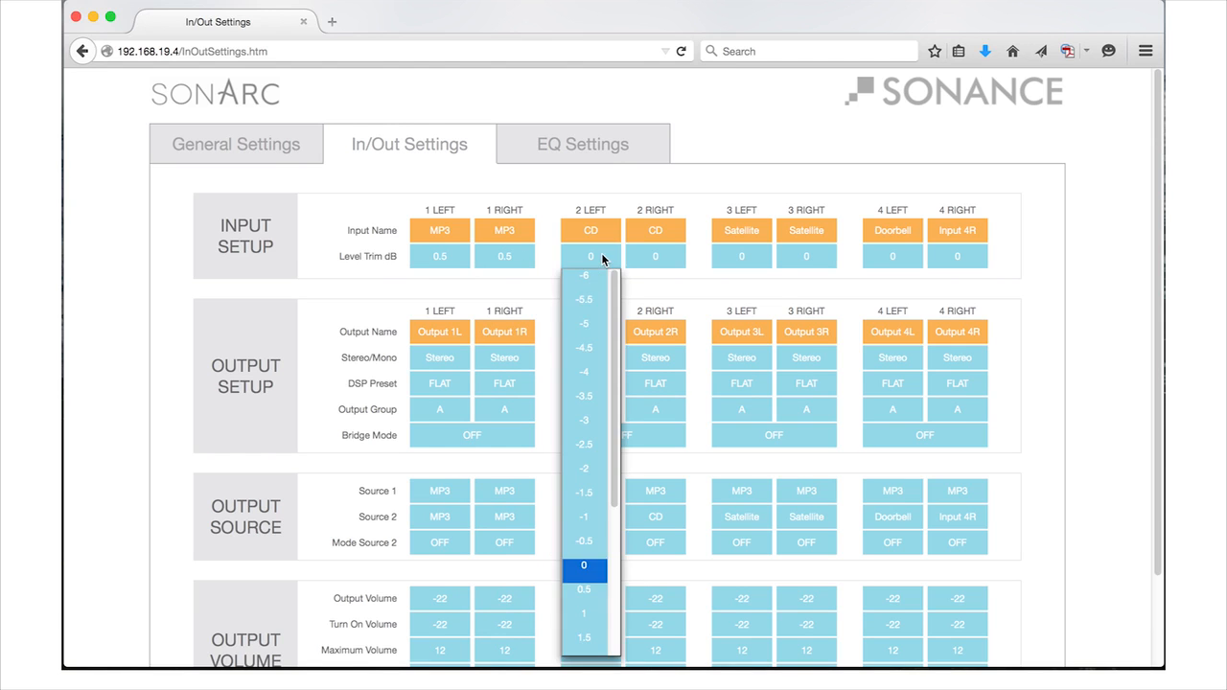
left_click(589, 498)
left_click(668, 263)
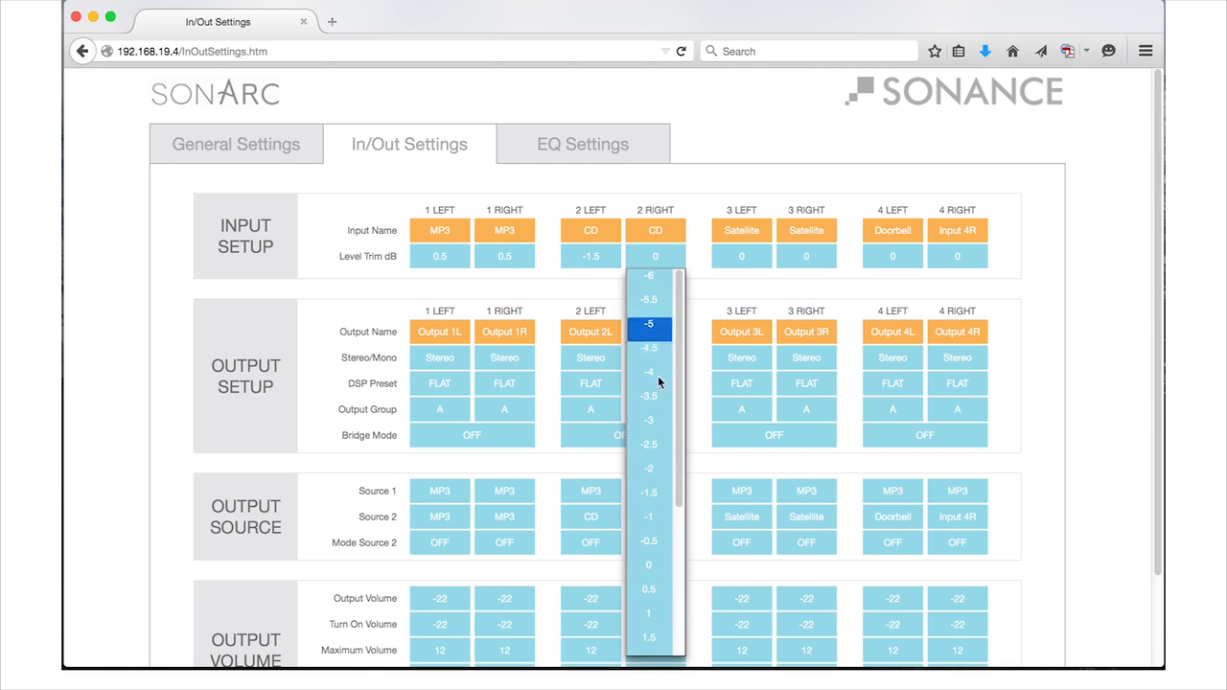
left_click(660, 493)
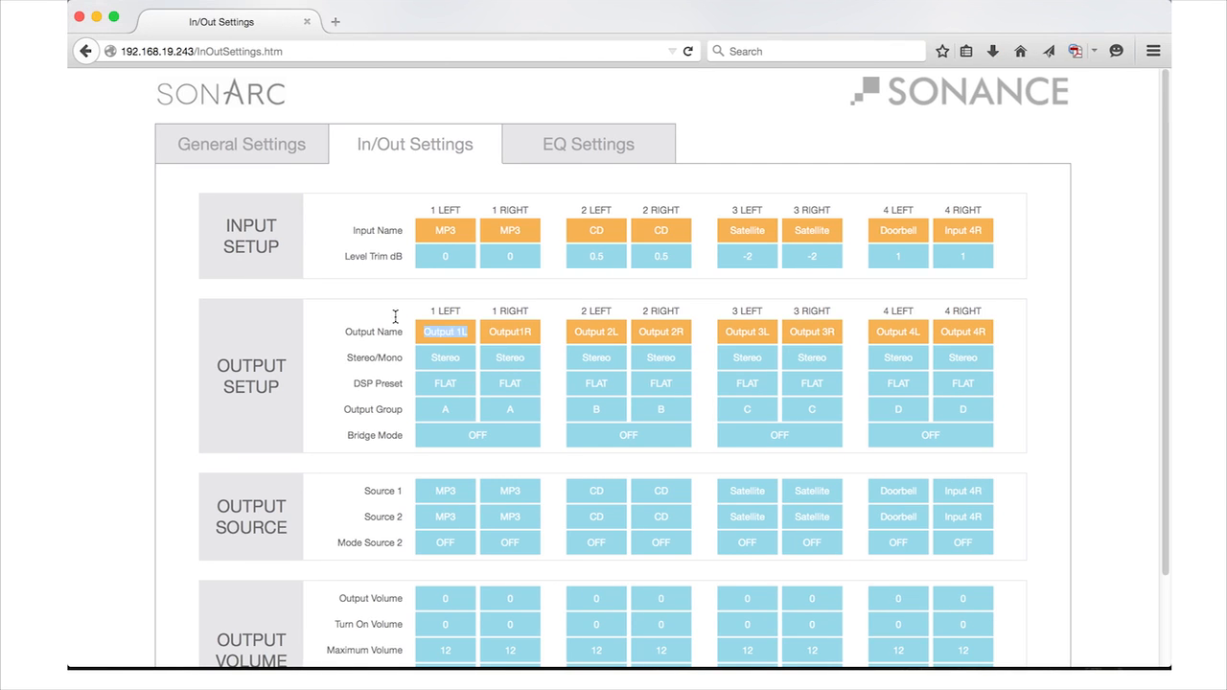
Step: Name both channels of output 1 Bedroom and both channels of output 2 Bathroom
type("Bedroom")
key("Tab")
type("Bedroom")
key("Tab")
type("Bathroom")
key("Tab")
type("Bathroom")
Step: Name both channels of output 3 Kitchen and both channels of output 4 Living Room
key("Tab")
type("Kitchen")
key("Tab")
type("Kitchen")
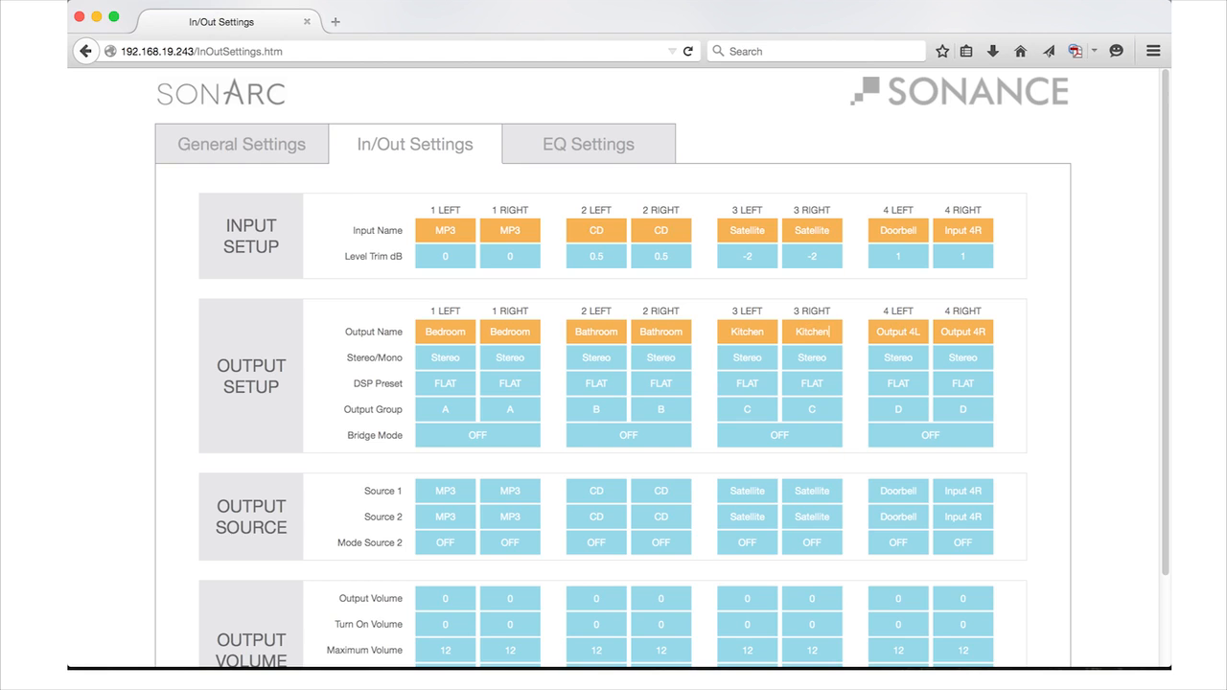
key("Tab")
type("Living Room")
key("Tab")
type("Living Room")
Step: Review the Stereo/Mono options for output 4 left and the DSP presets offered for output 1 left
left_click(902, 359)
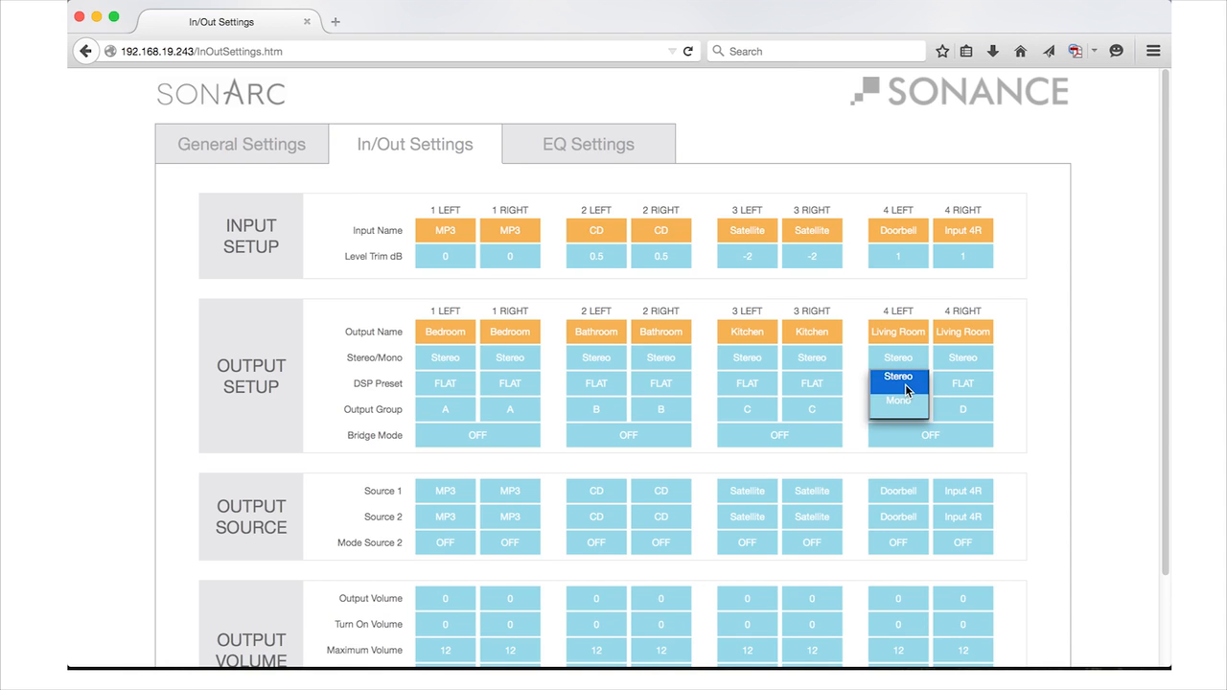
left_click(906, 384)
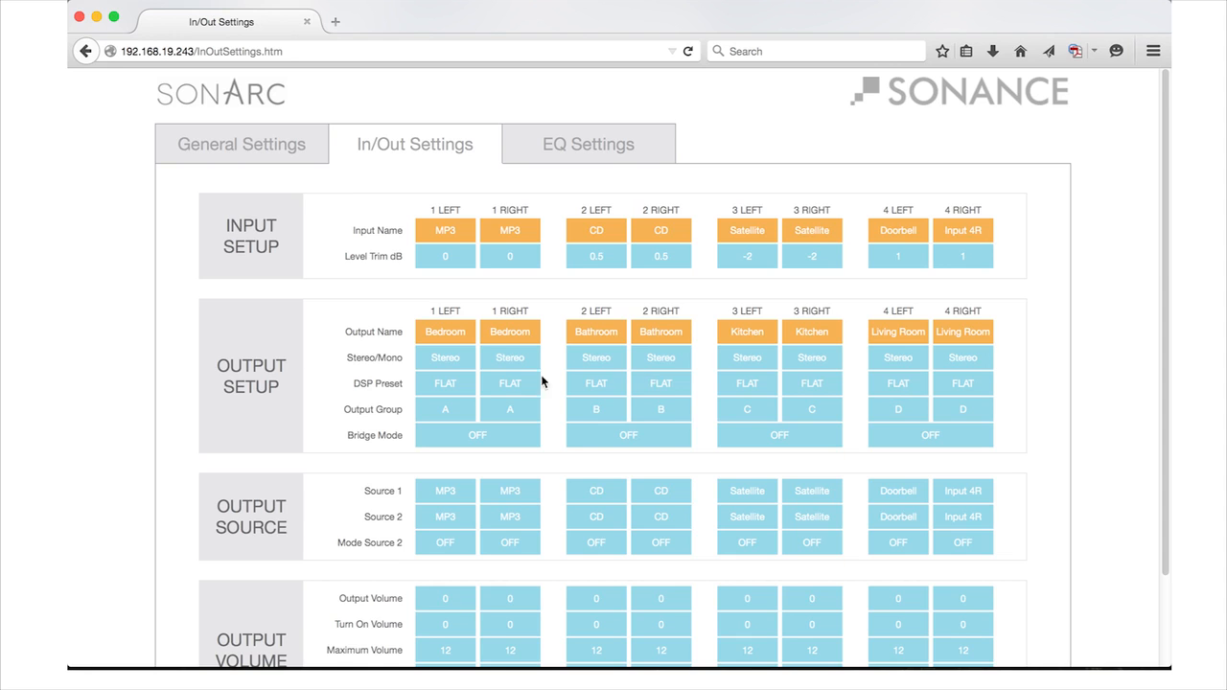
left_click(462, 383)
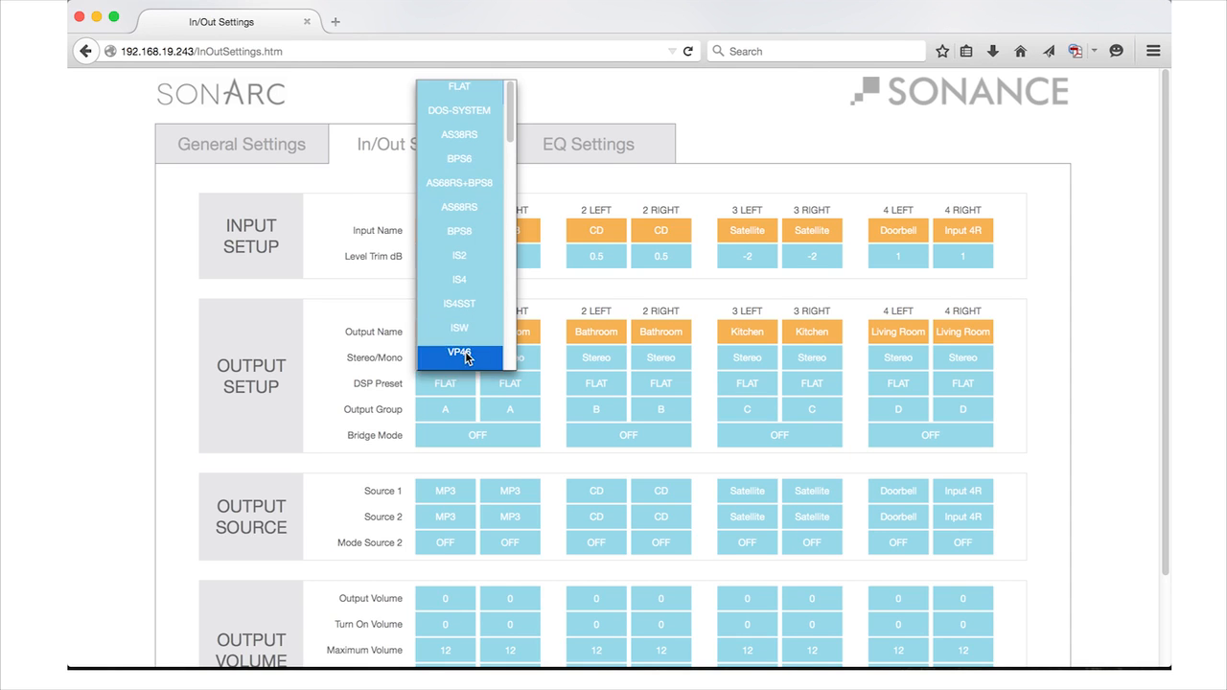
left_click_drag(506, 115, 502, 179)
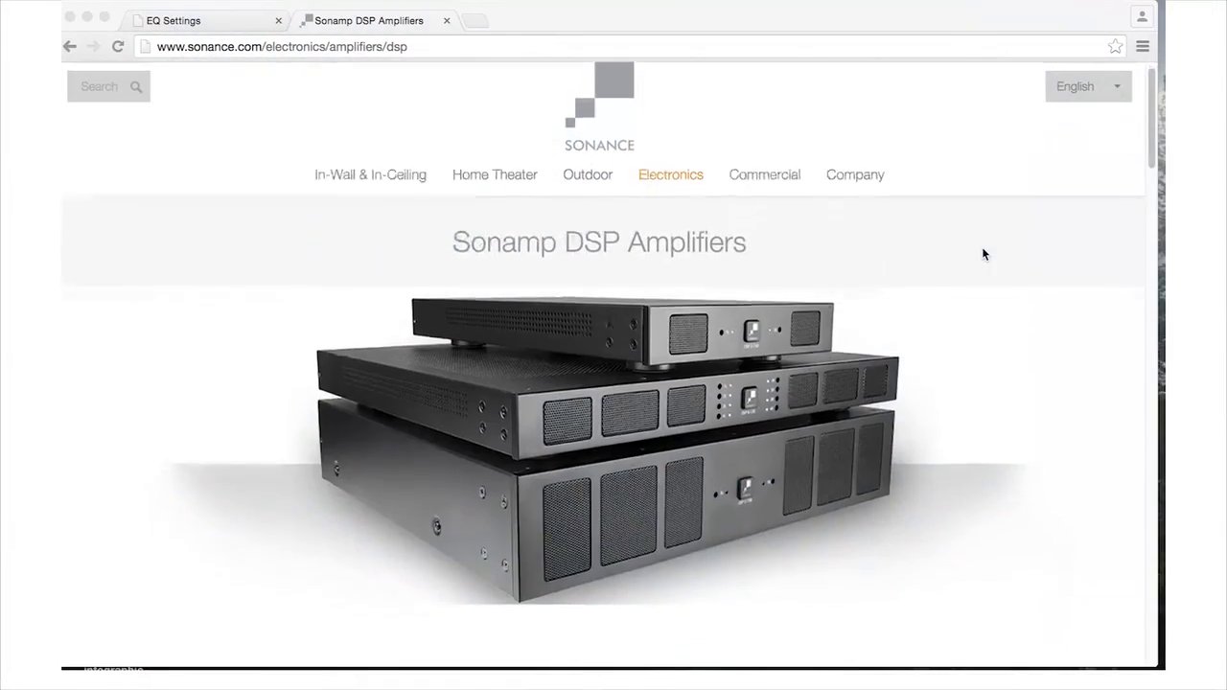
Step: Review the Sonamp DSP Amplifiers page on the Sonance website through to the specifications table
scroll(982, 247, "down", 3)
scroll(983, 254, "down", 10)
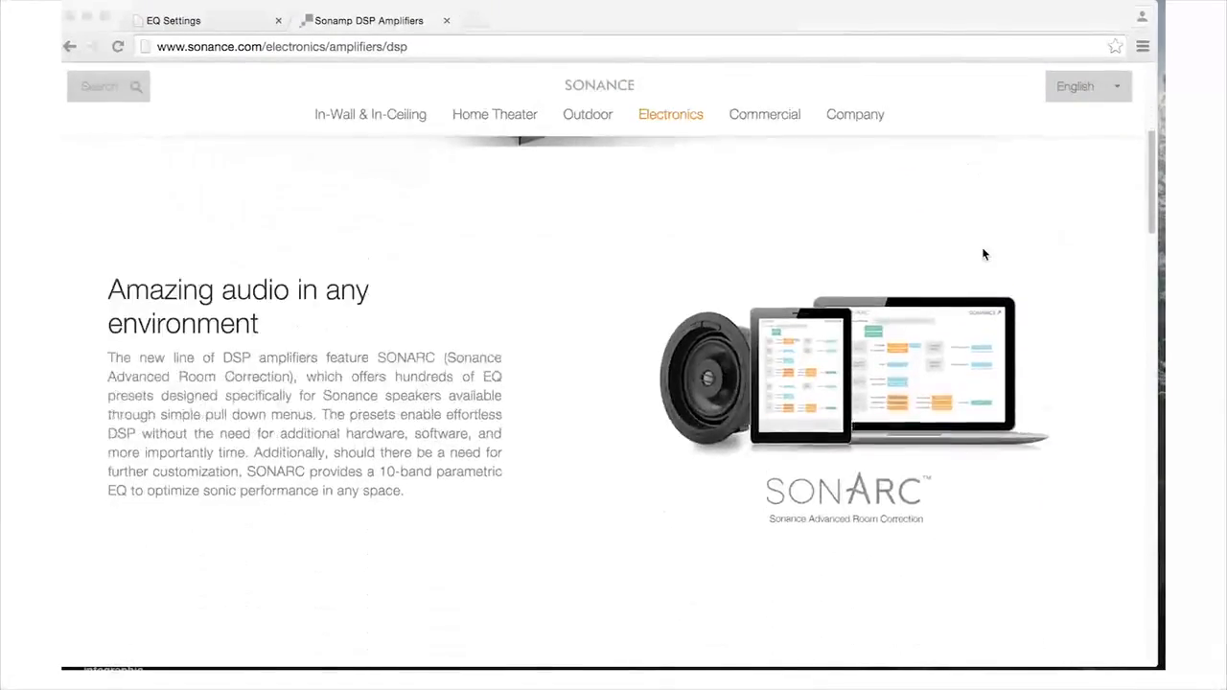
scroll(983, 254, "down", 10)
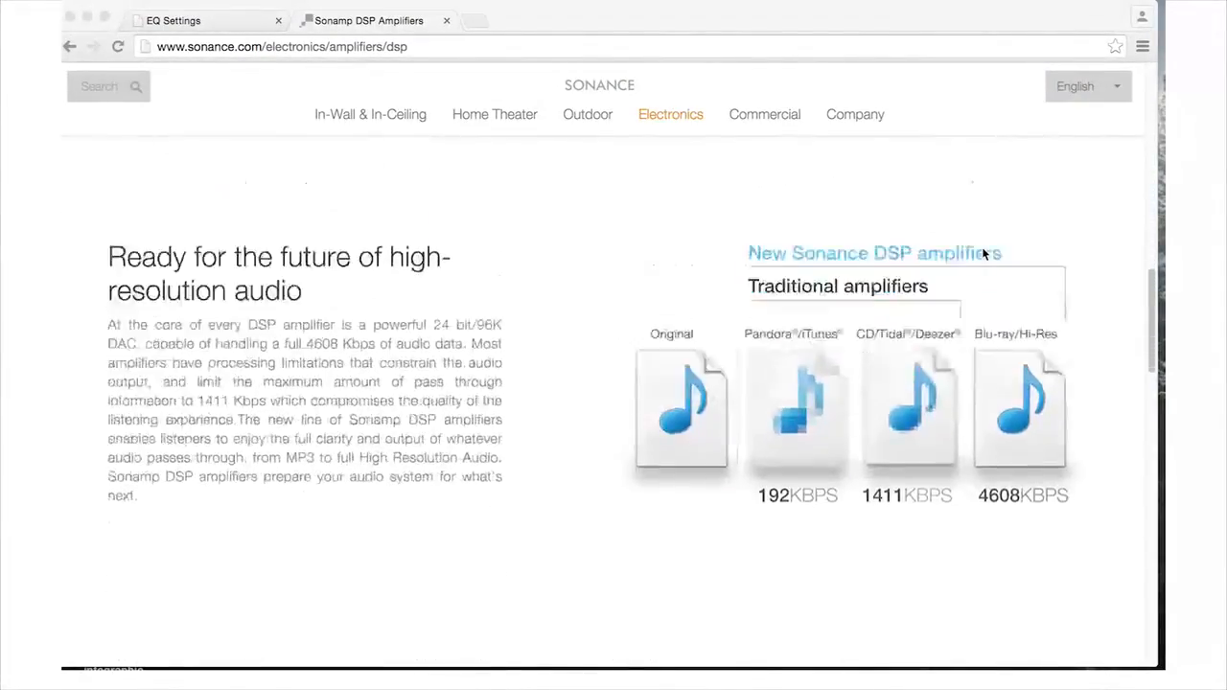
scroll(983, 254, "down", 10)
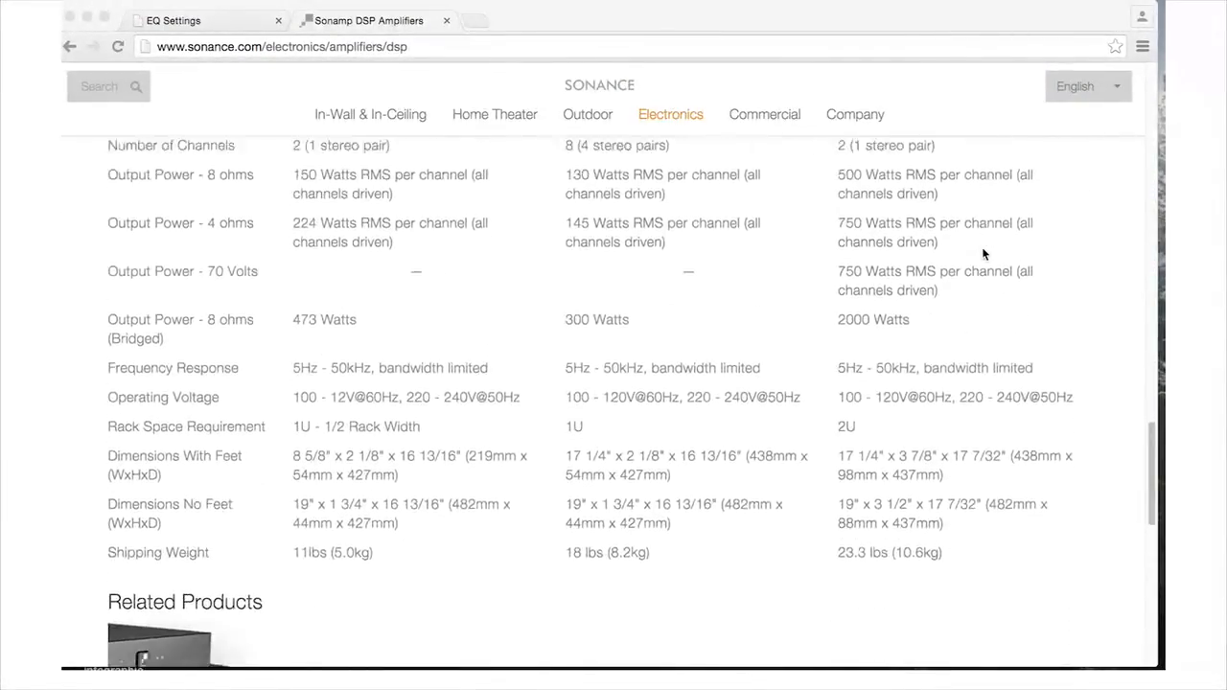
scroll(983, 254, "down", 5)
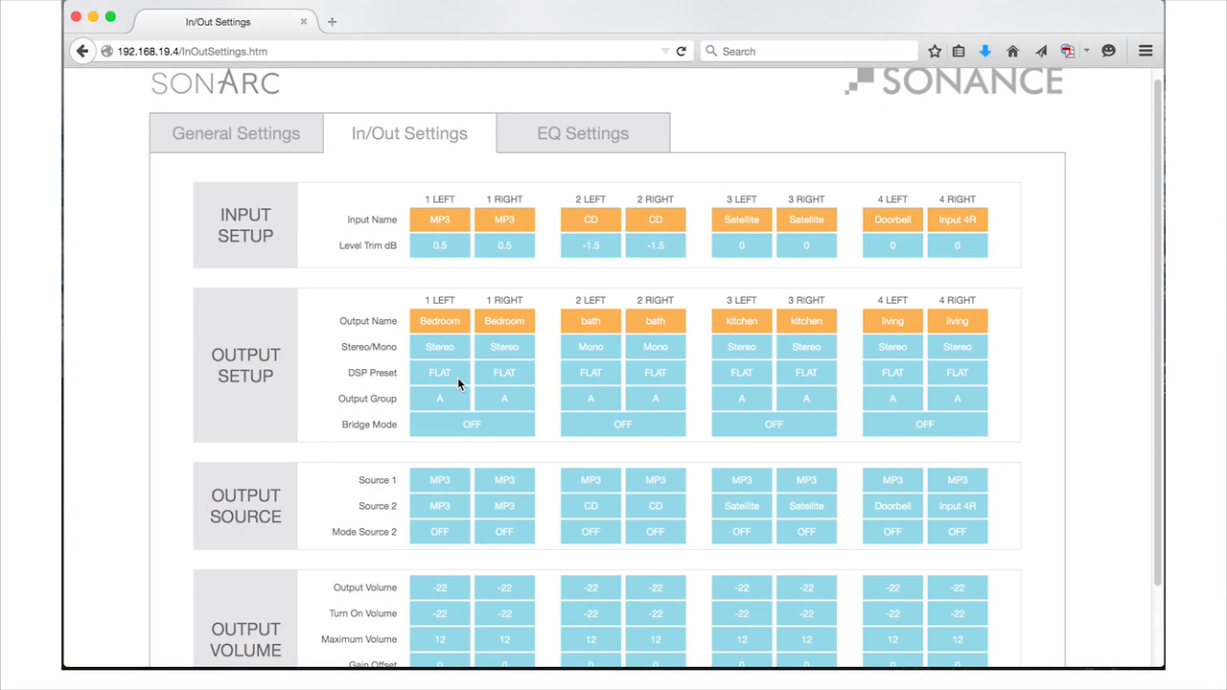
Step: Set the DSP preset of both Bedroom outputs to VP65XT
left_click(457, 376)
left_click_drag(492, 408, 497, 556)
left_click(470, 463)
left_click(502, 374)
left_click_drag(566, 412, 563, 562)
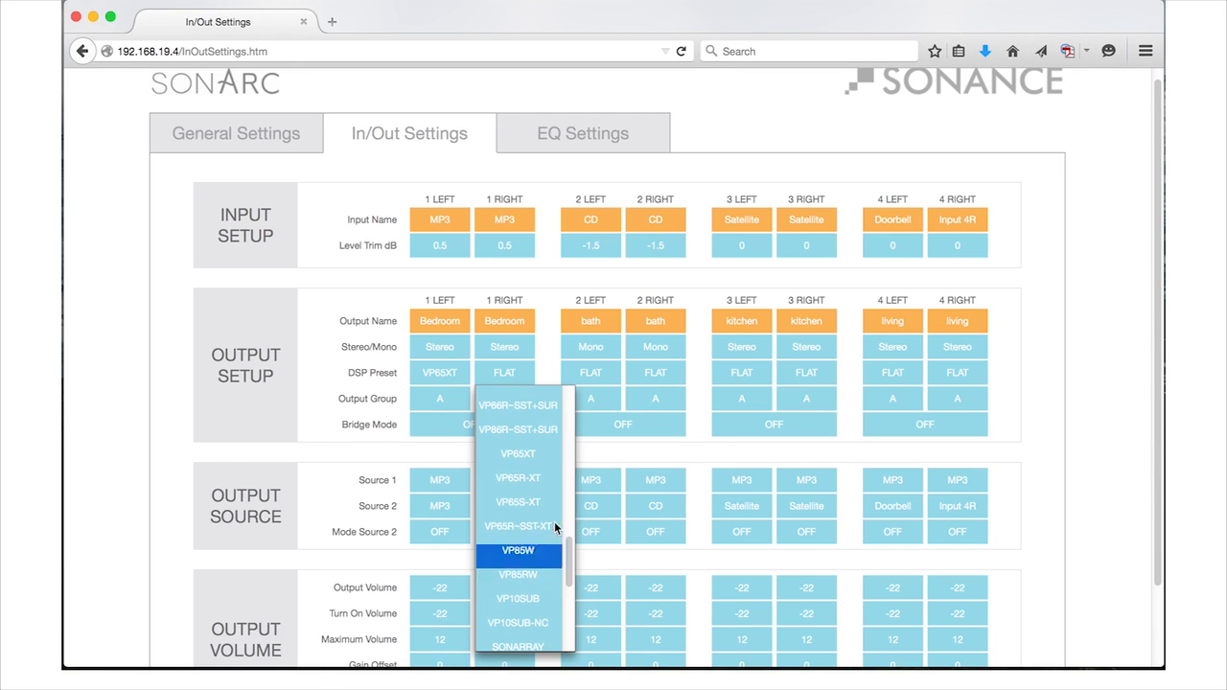
left_click(539, 461)
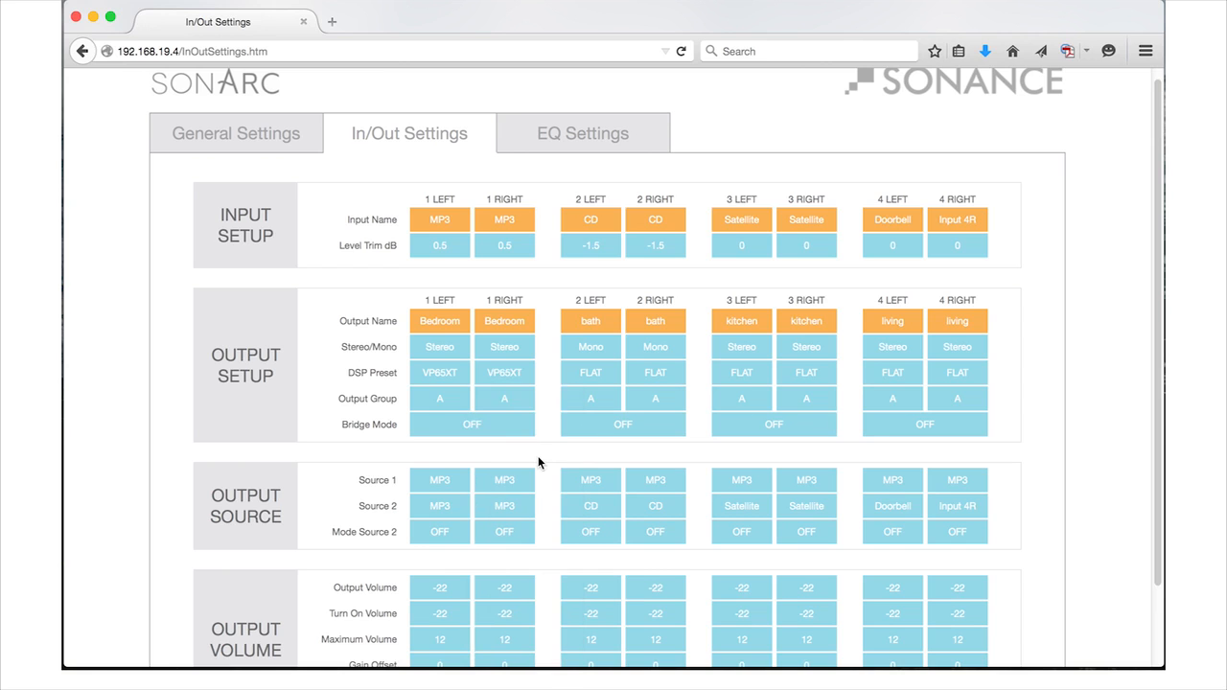
Step: Set the DSP preset of both bath outputs to VP46R
left_click(608, 374)
left_click_drag(652, 395, 649, 477)
scroll(623, 465, "up", 3)
left_click(621, 457)
left_click(656, 372)
left_click_drag(719, 412, 713, 470)
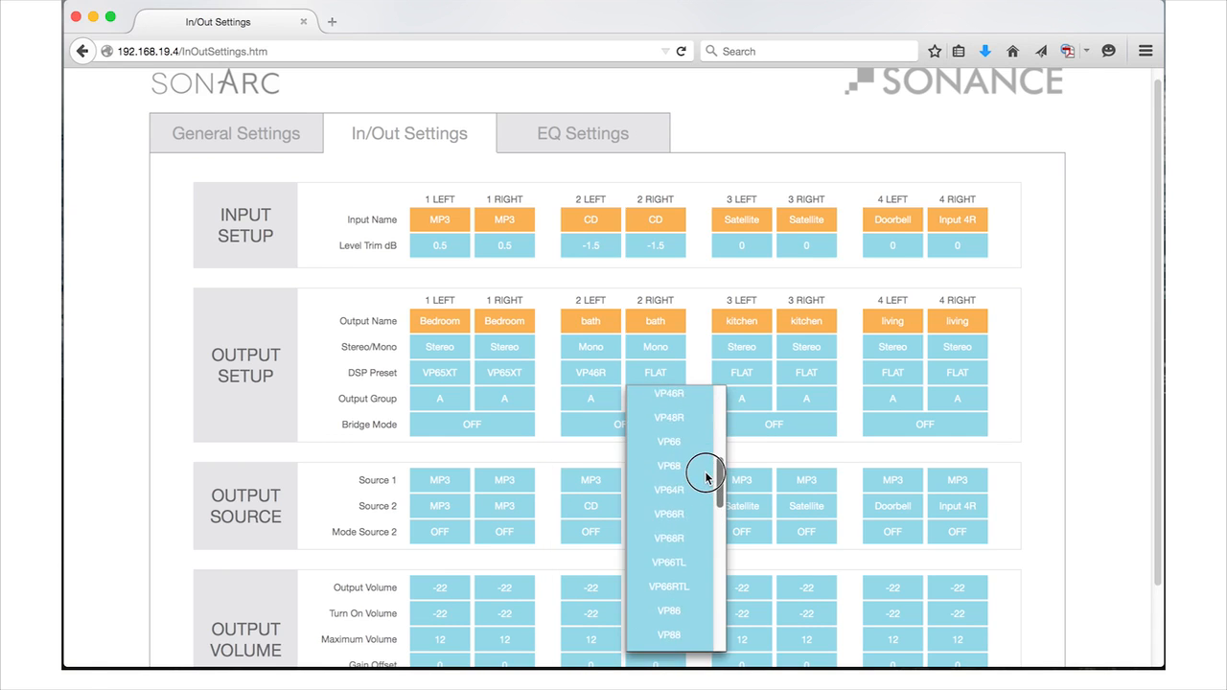
left_click(681, 450)
Step: Set the DSP preset of both kitchen outputs to DOS-SYSTEM
left_click(751, 374)
left_click(755, 415)
left_click(796, 378)
left_click(804, 417)
Step: Set the DSP preset of the living outputs to IS2 for 4 left and ISW for 4 right
left_click(893, 380)
scroll(892, 413, "down", 3)
left_click(917, 515)
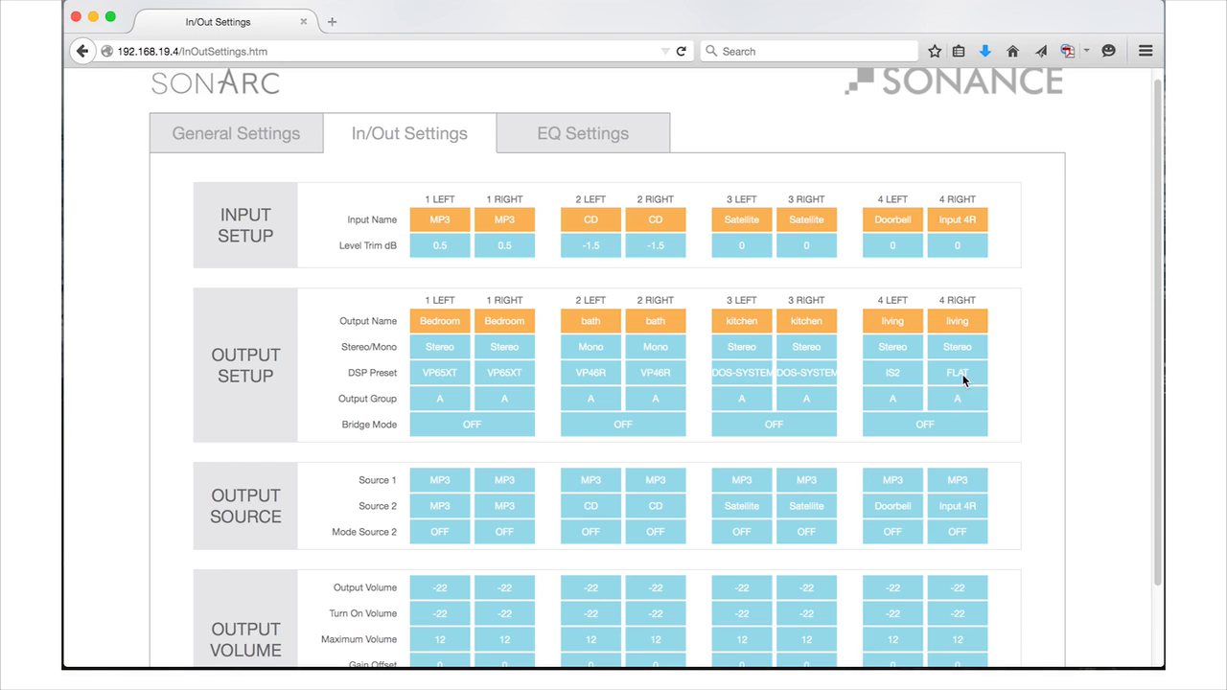
left_click(959, 374)
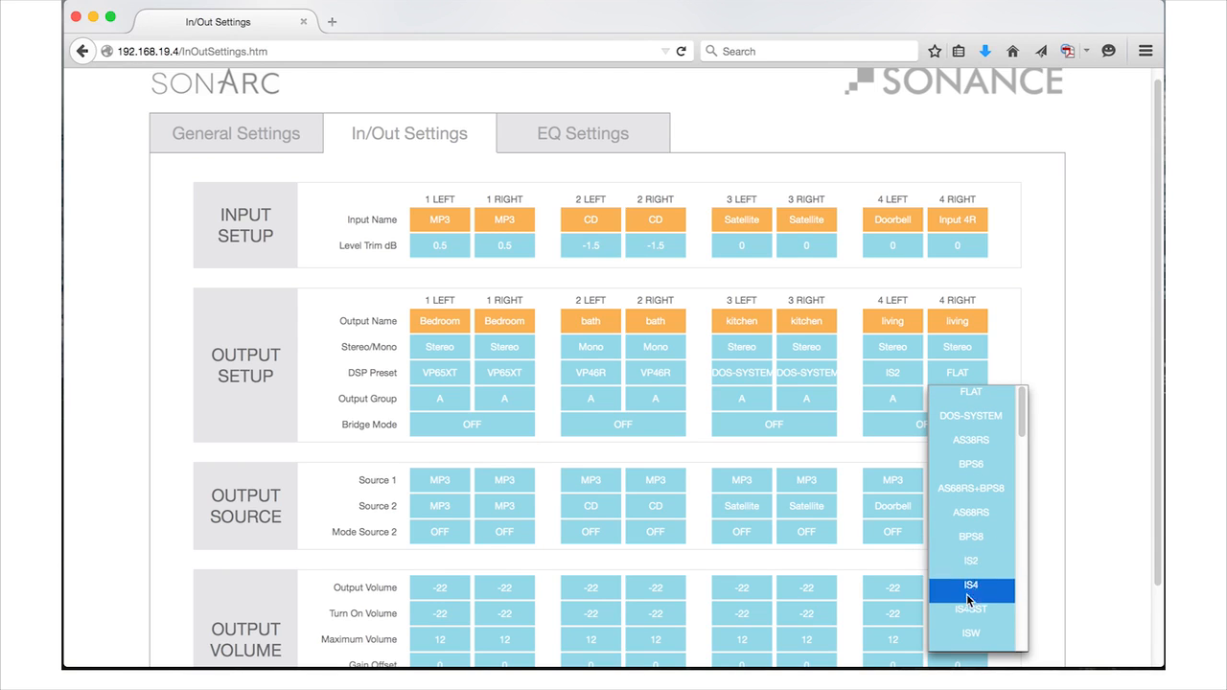
left_click(965, 625)
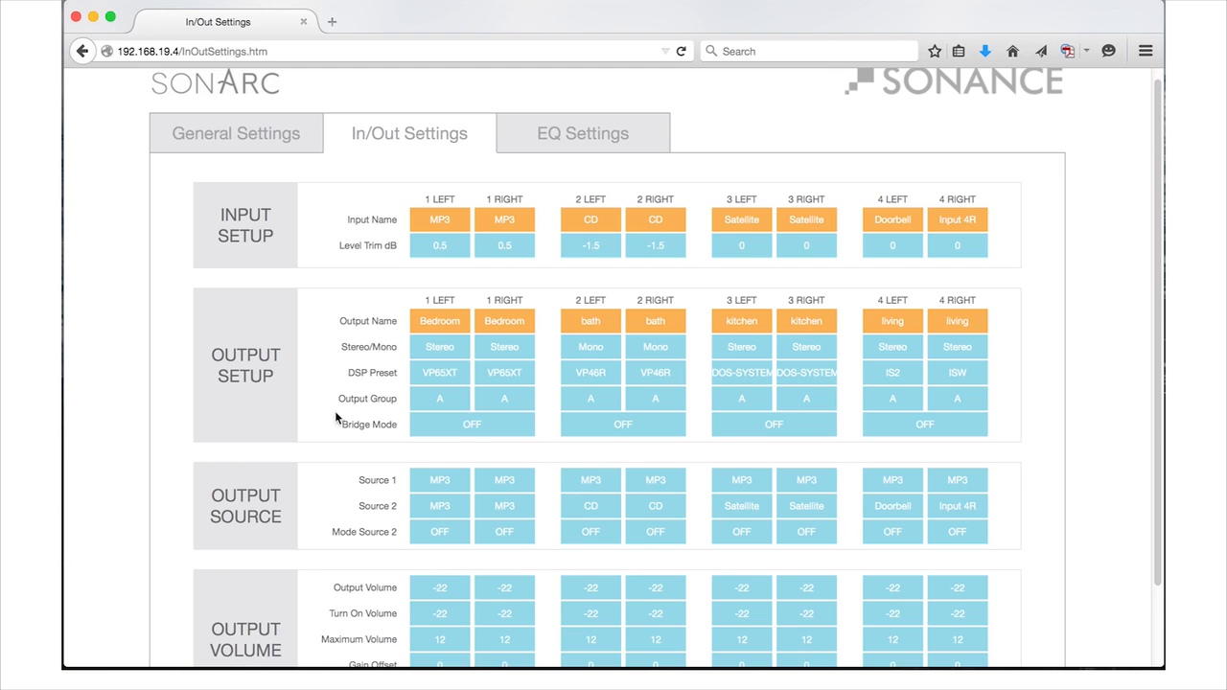
Step: Assign both bath outputs to output group B and both kitchen outputs to output group C
left_click(580, 401)
left_click(593, 443)
left_click(652, 398)
left_click(655, 443)
left_click(745, 399)
left_click(751, 466)
left_click(806, 401)
left_click(811, 465)
Step: Turn on bridge mode for the Bedroom output pair and accept the change
left_click(481, 425)
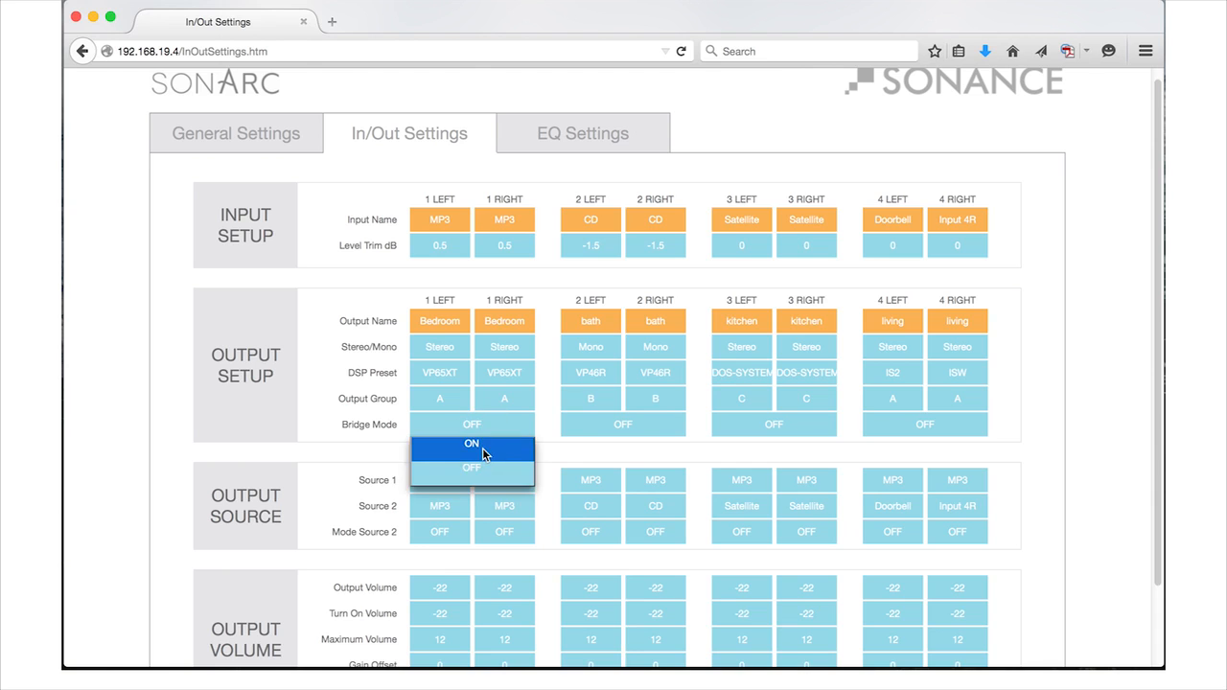
left_click(483, 448)
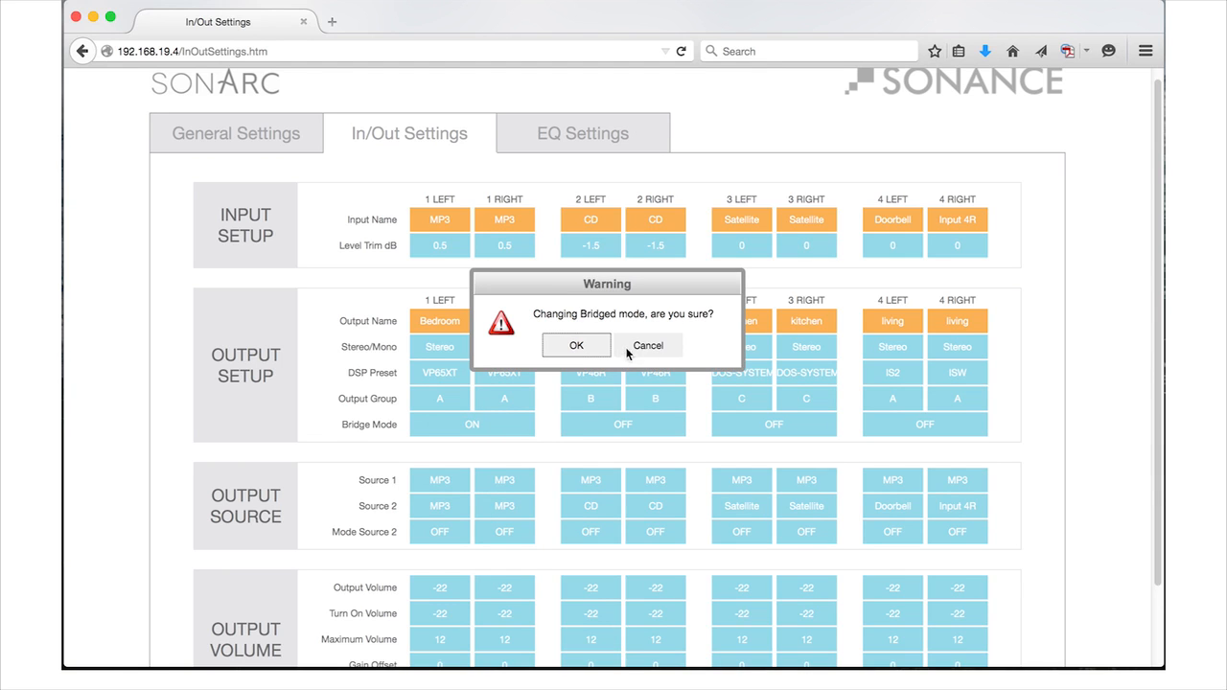
left_click(579, 345)
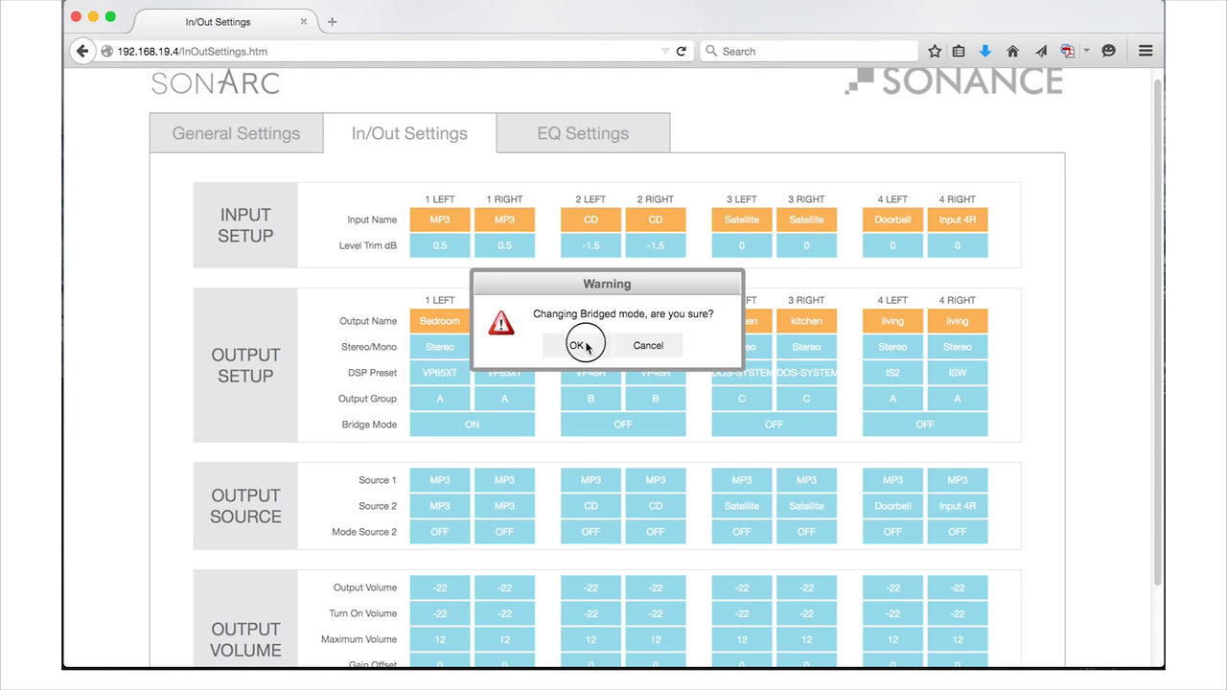
Step: Turn bridge mode back off for the Bedroom output pair and accept the change
left_click(500, 423)
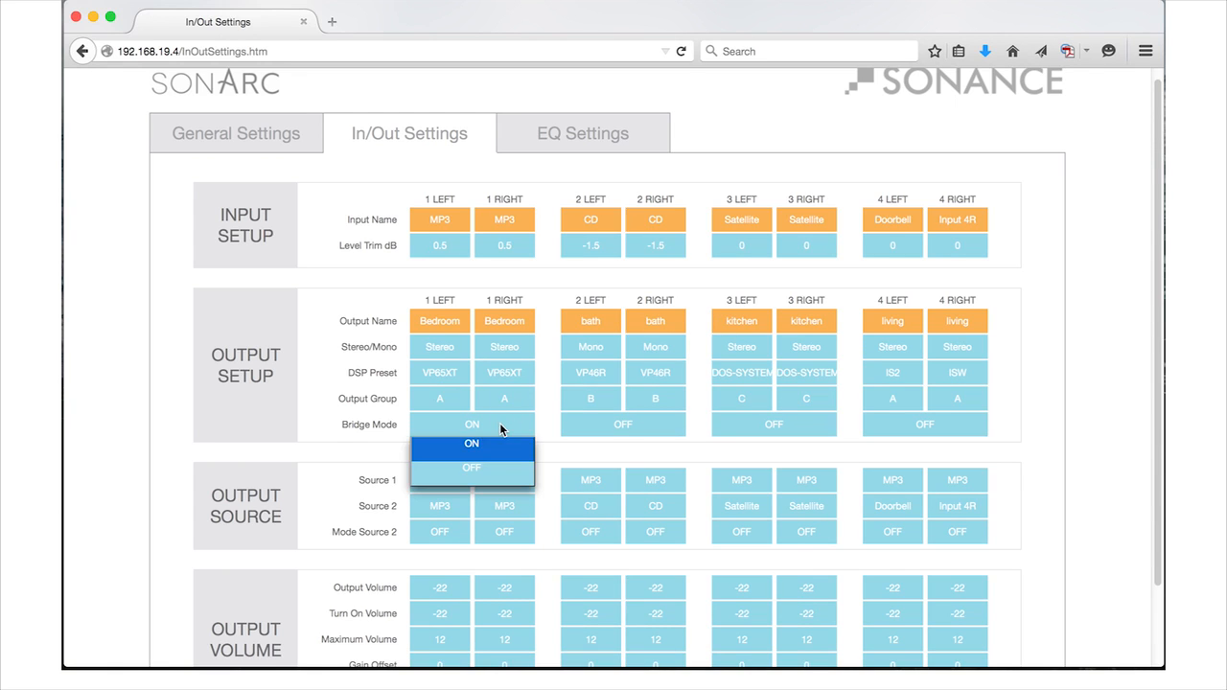
left_click(491, 461)
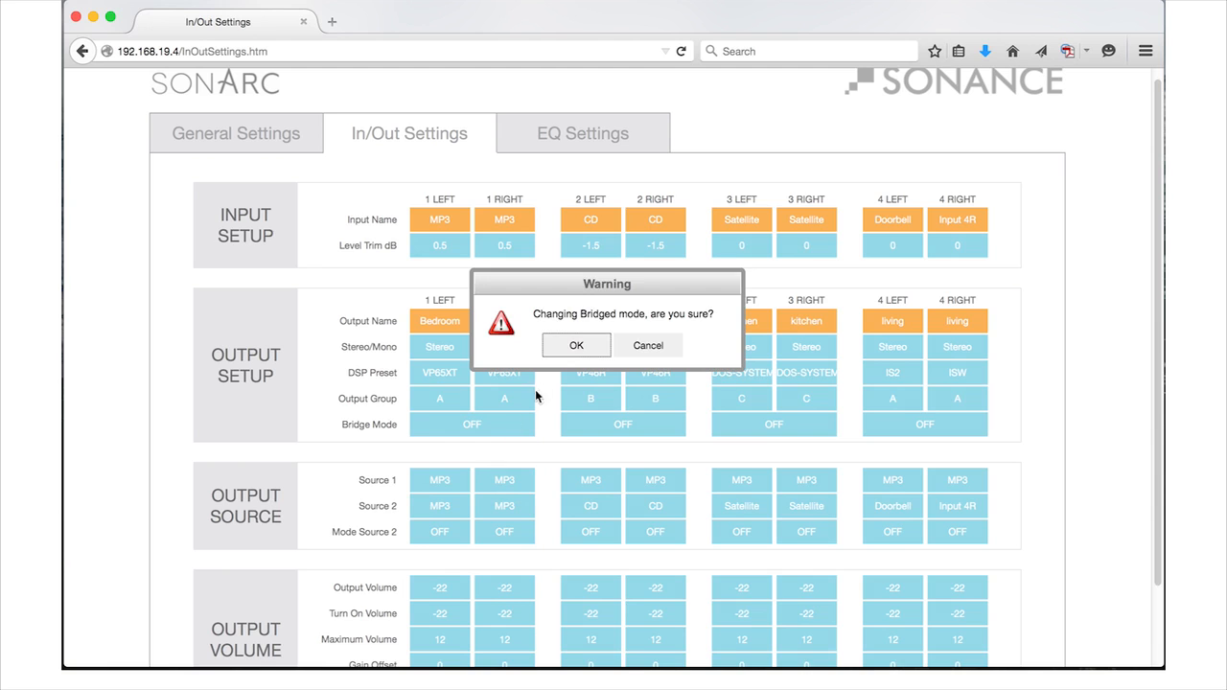
left_click(567, 347)
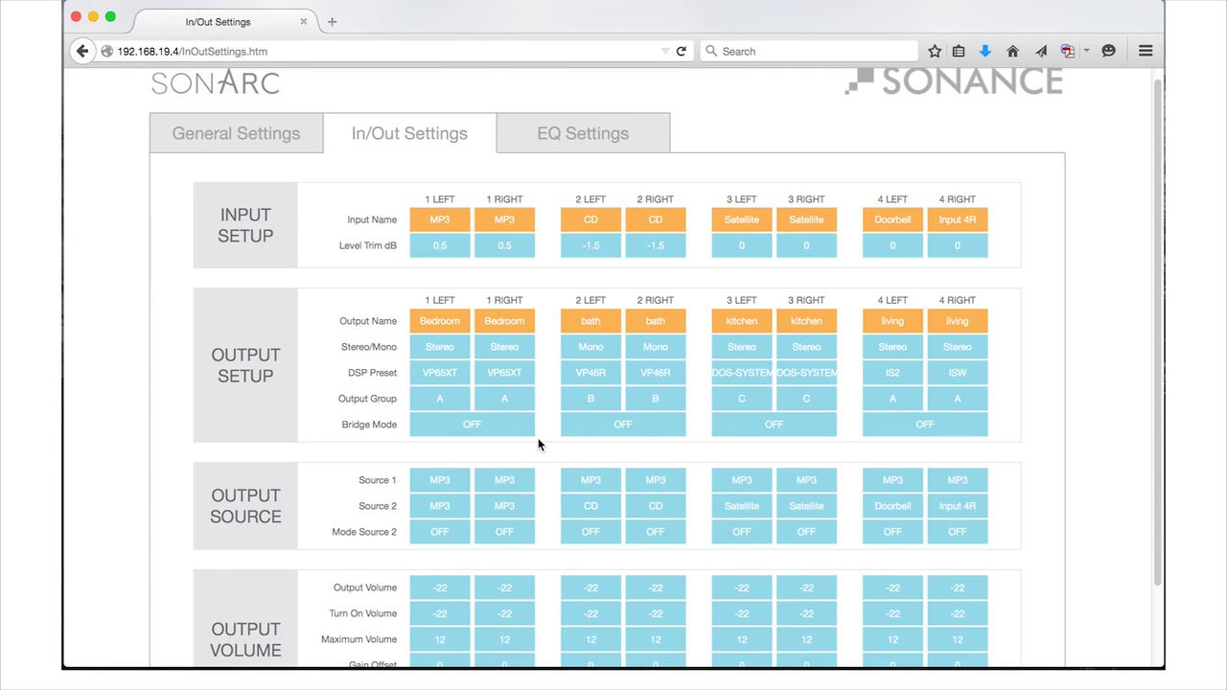
Step: Review the Source 1 choices for output 1 left, and set its Source 2 to Doorbell
scroll(130, 287, "down", 2)
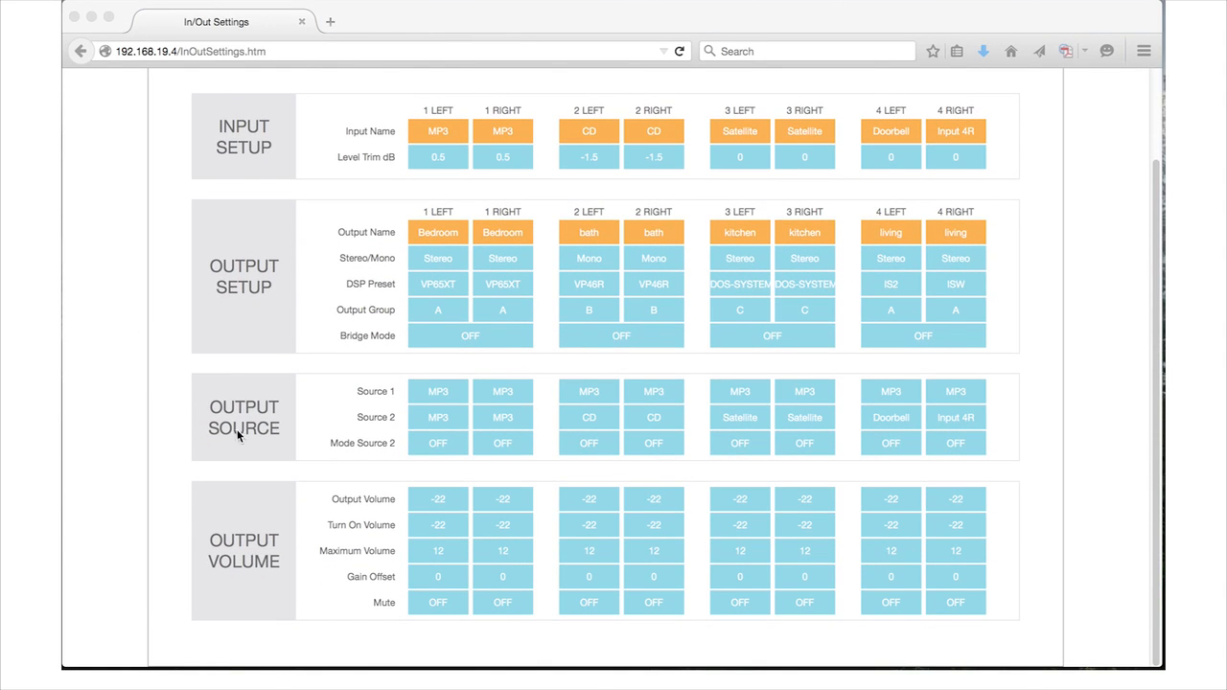
left_click(457, 392)
left_click(447, 391)
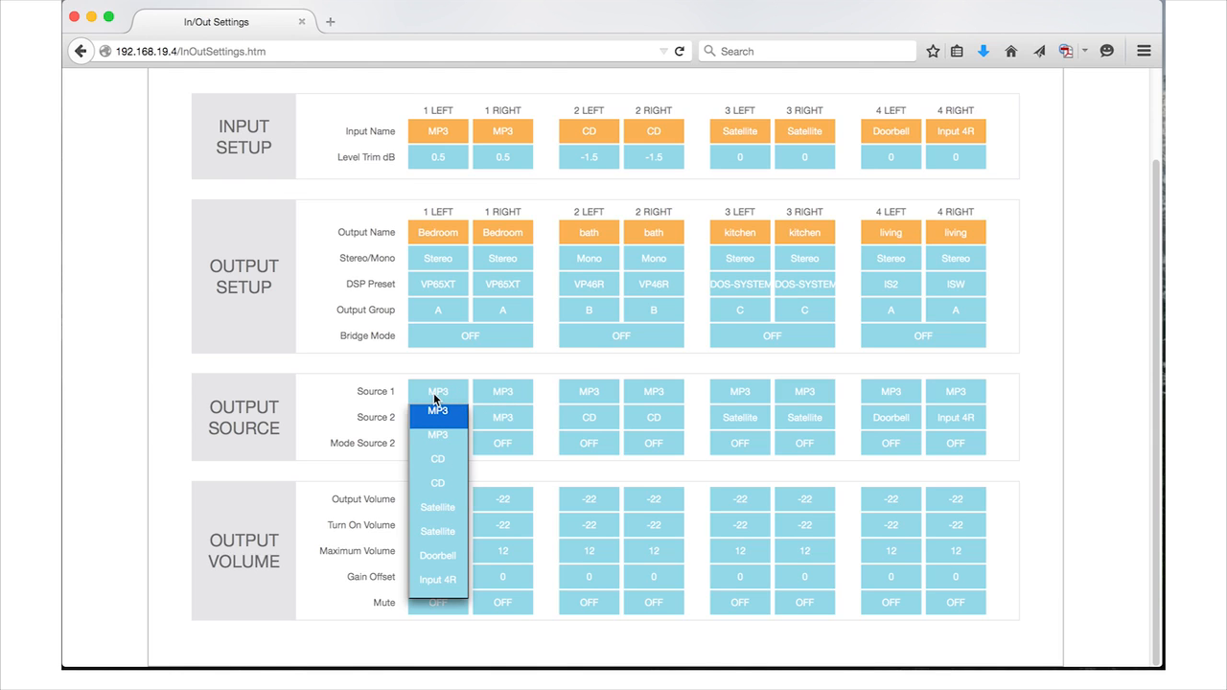
left_click(370, 393)
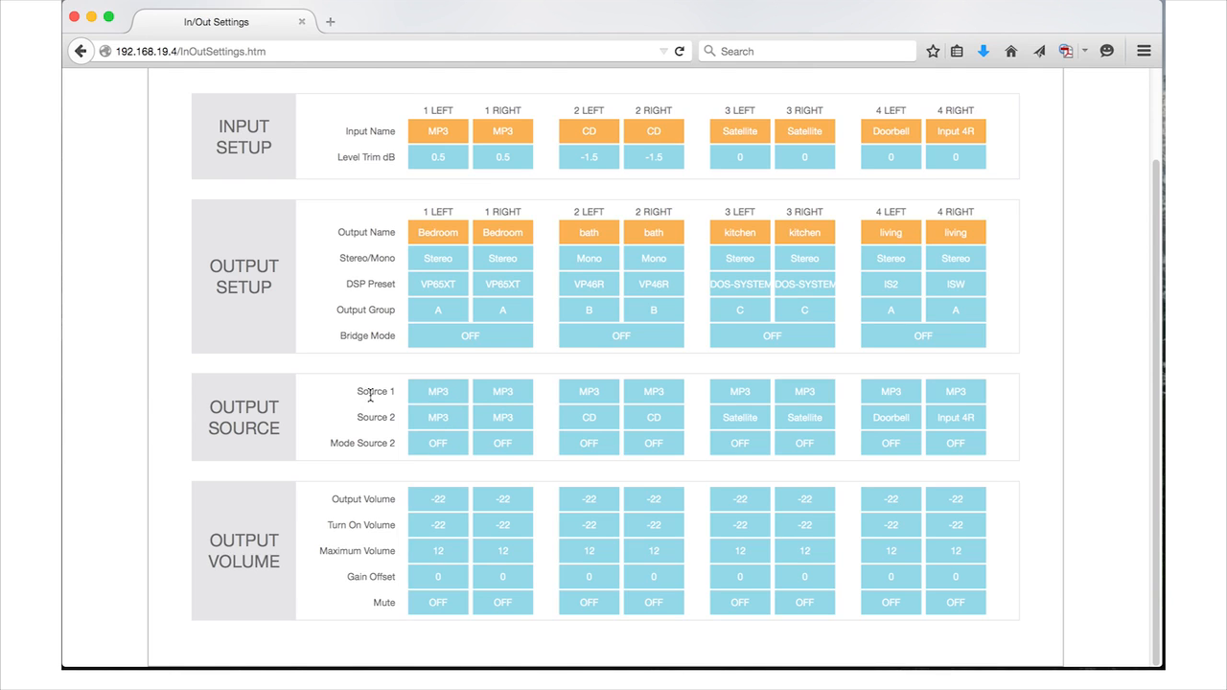
left_click(444, 420)
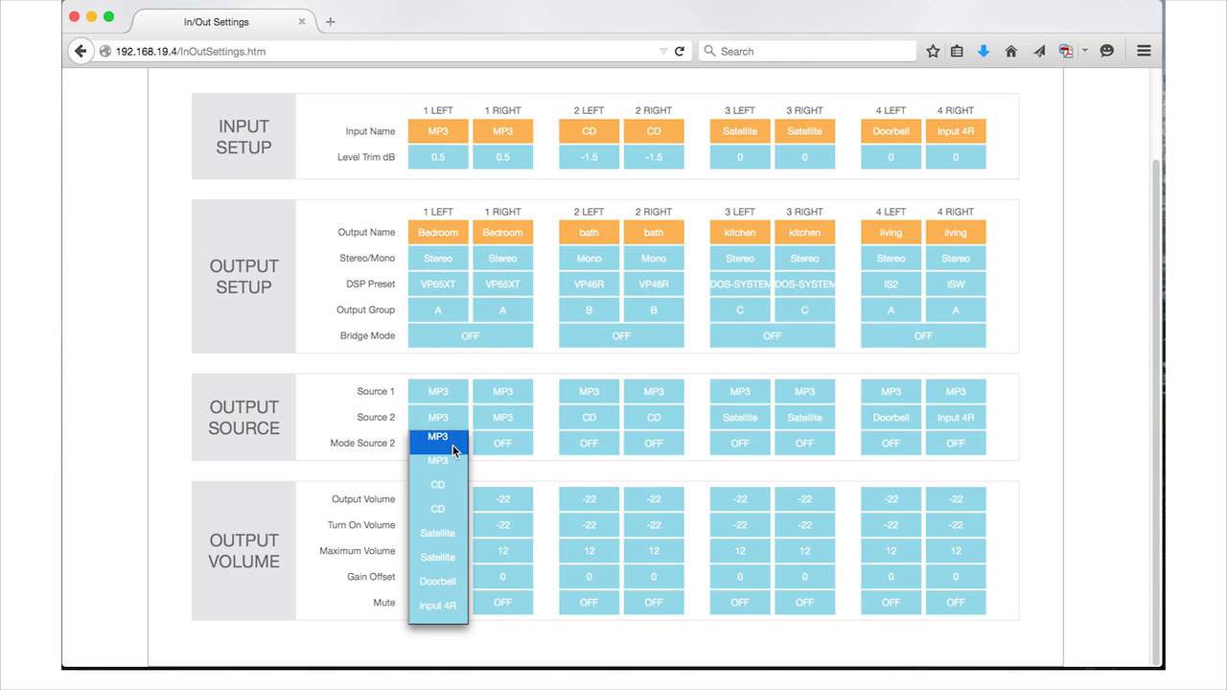
left_click(439, 582)
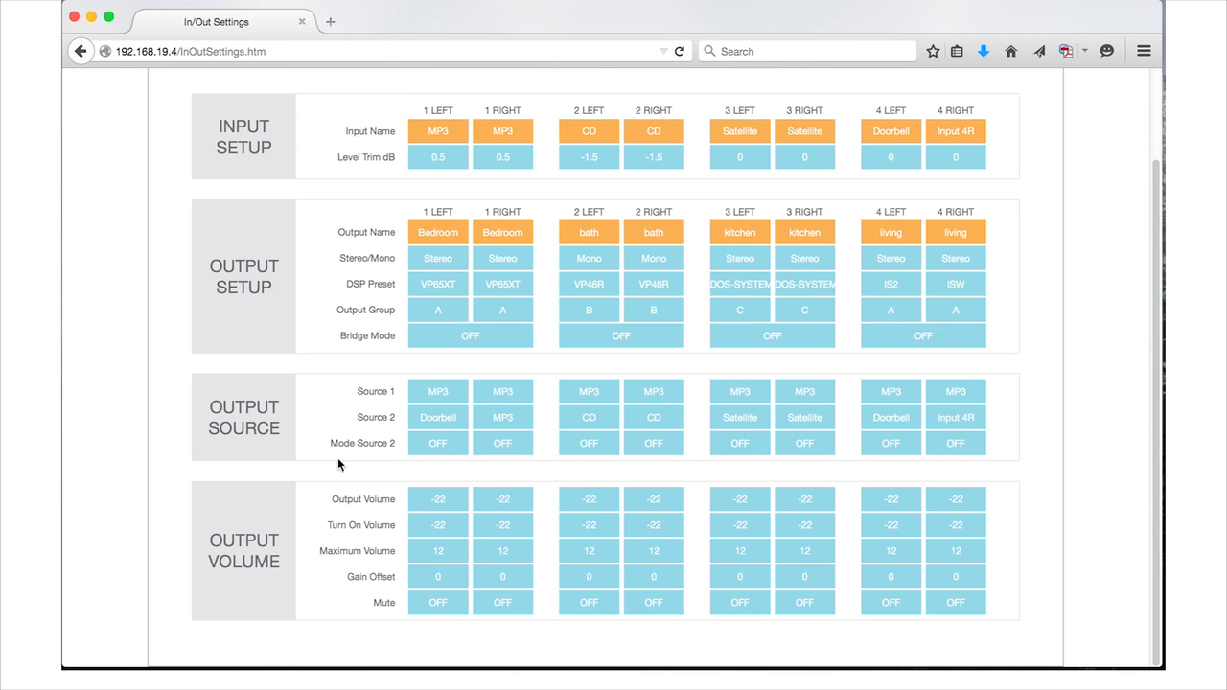
Step: Set Mode Source 2 for output 1 left to MIX
left_click(452, 447)
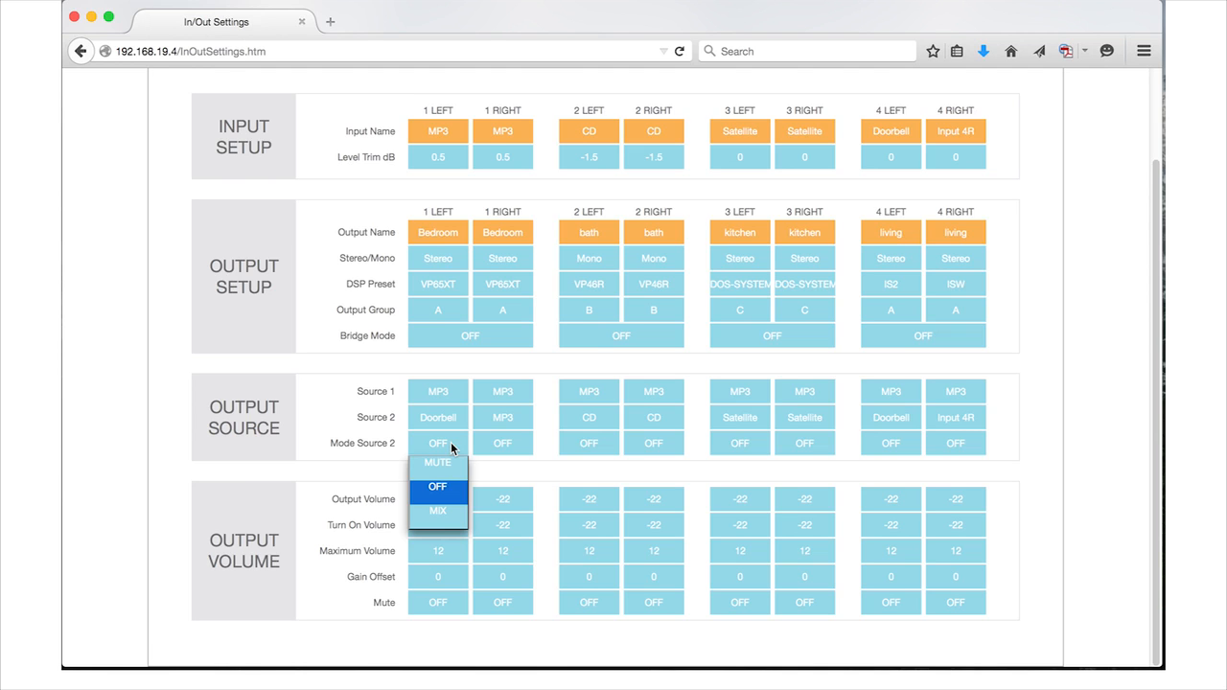
left_click(441, 514)
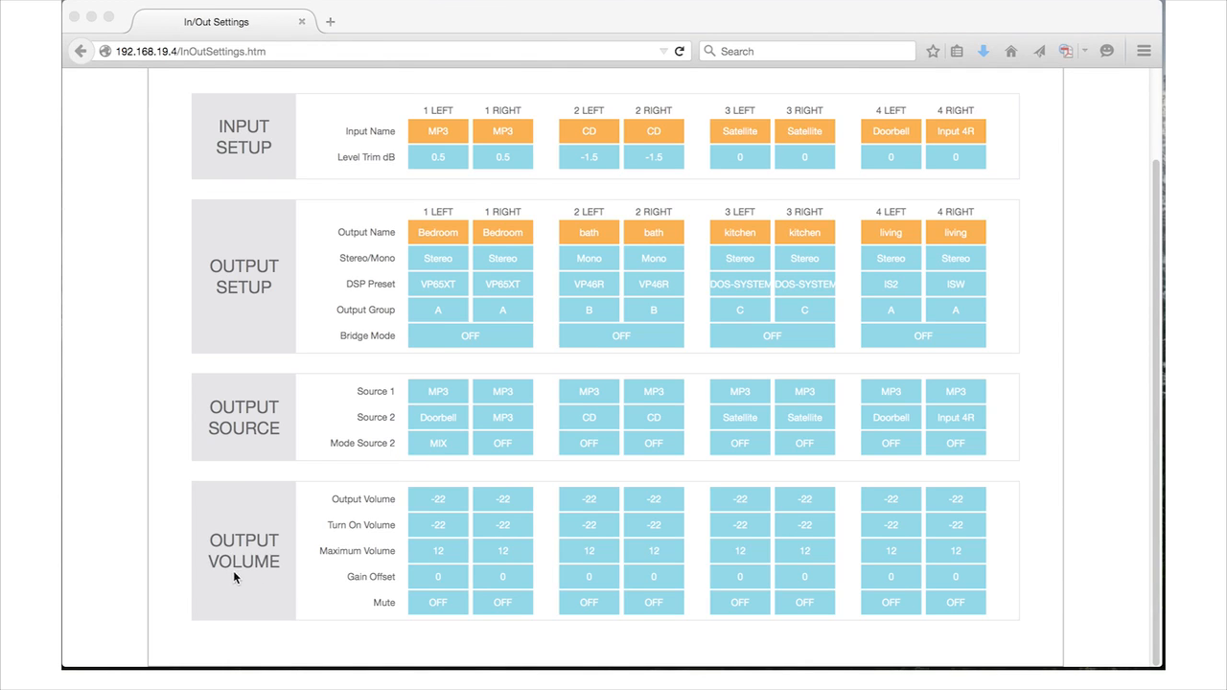
Step: Review the Output Volume choices for output 1 left without selecting a new value
left_click(448, 502)
left_click(448, 499)
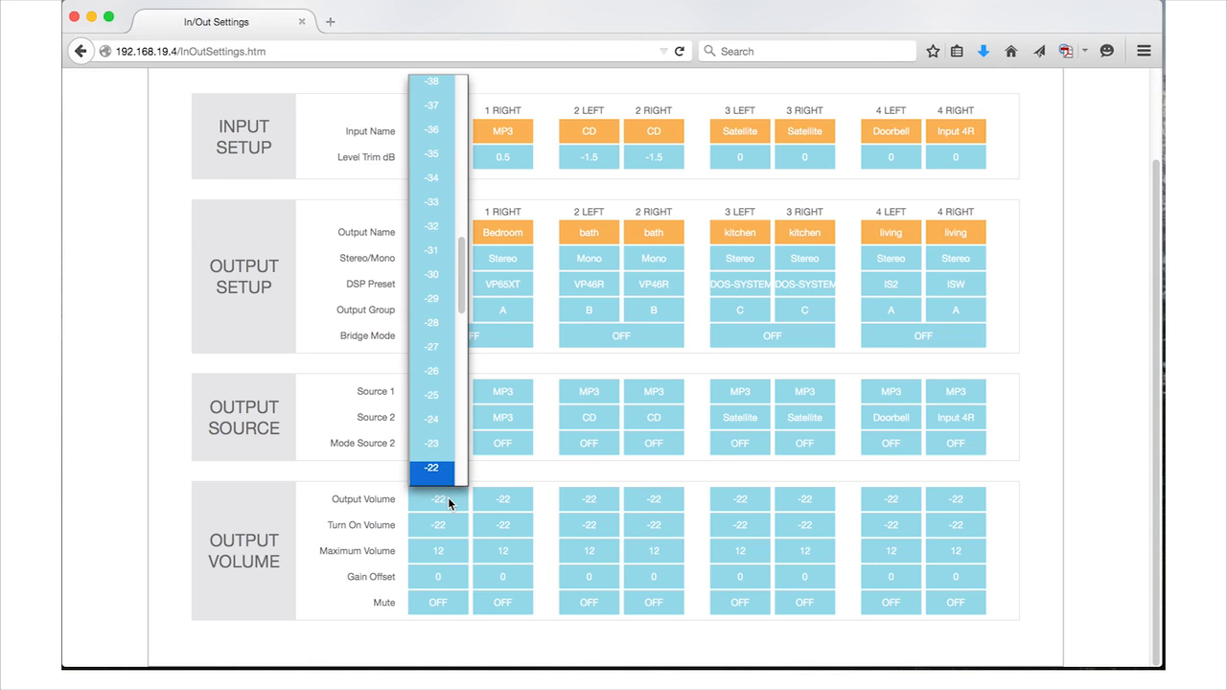
left_click(462, 288)
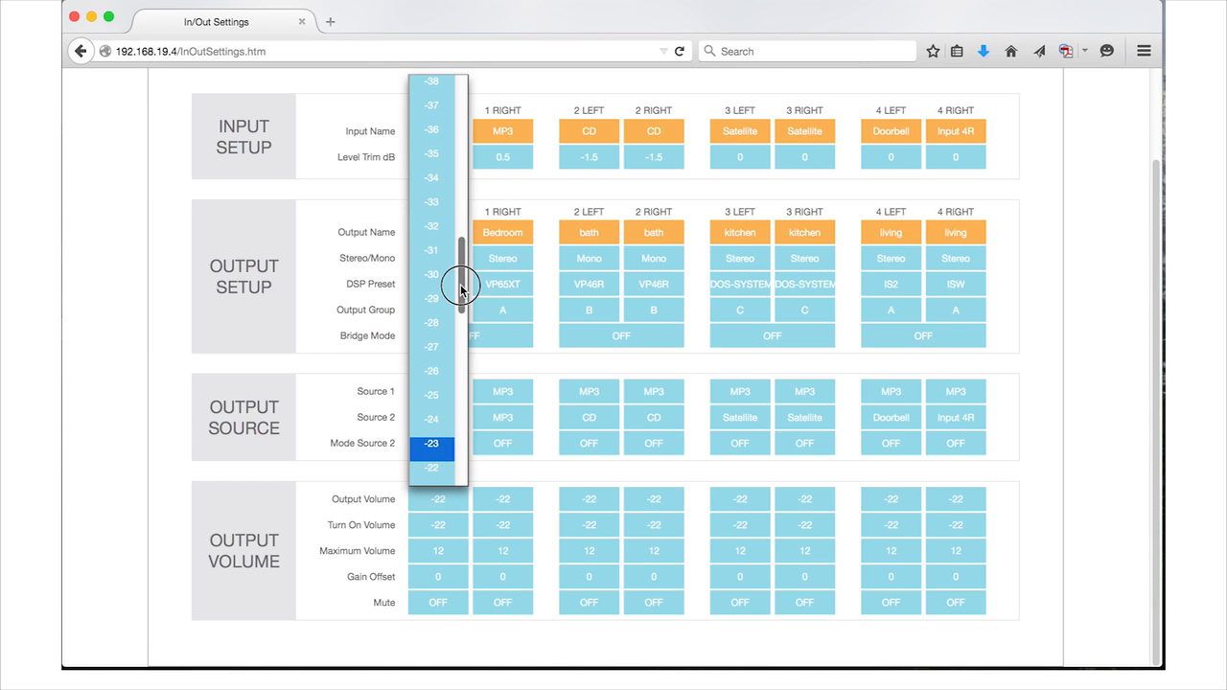
left_click_drag(461, 288, 455, 349)
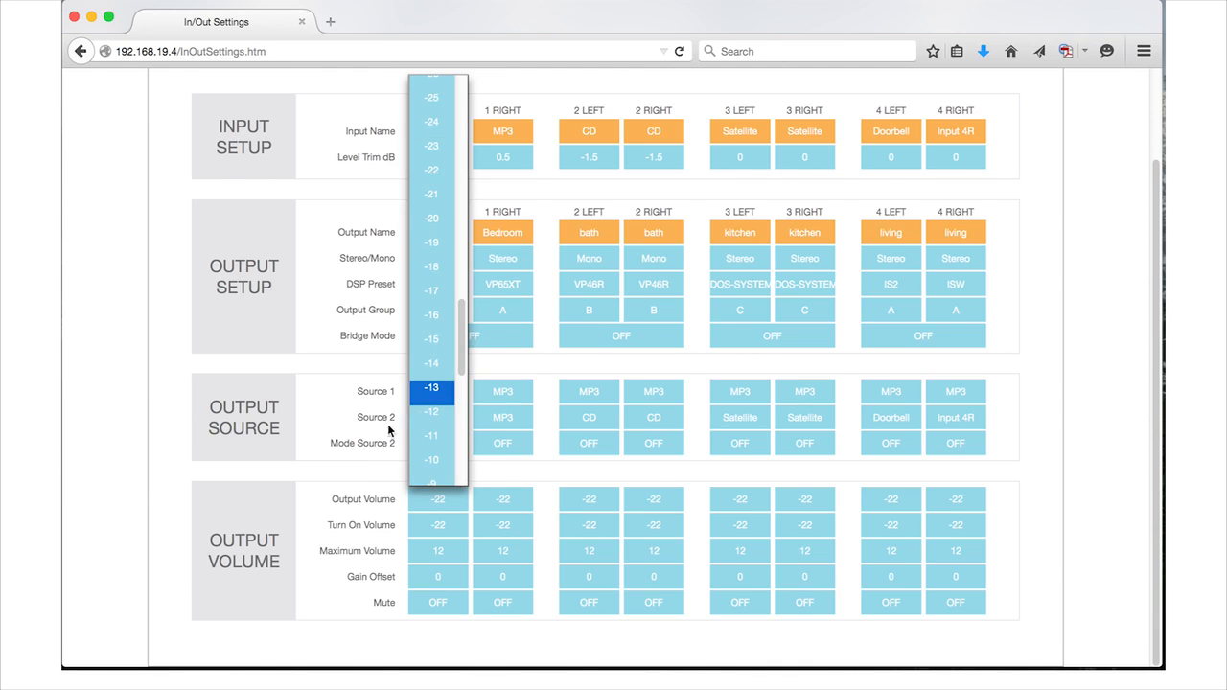
left_click(351, 475)
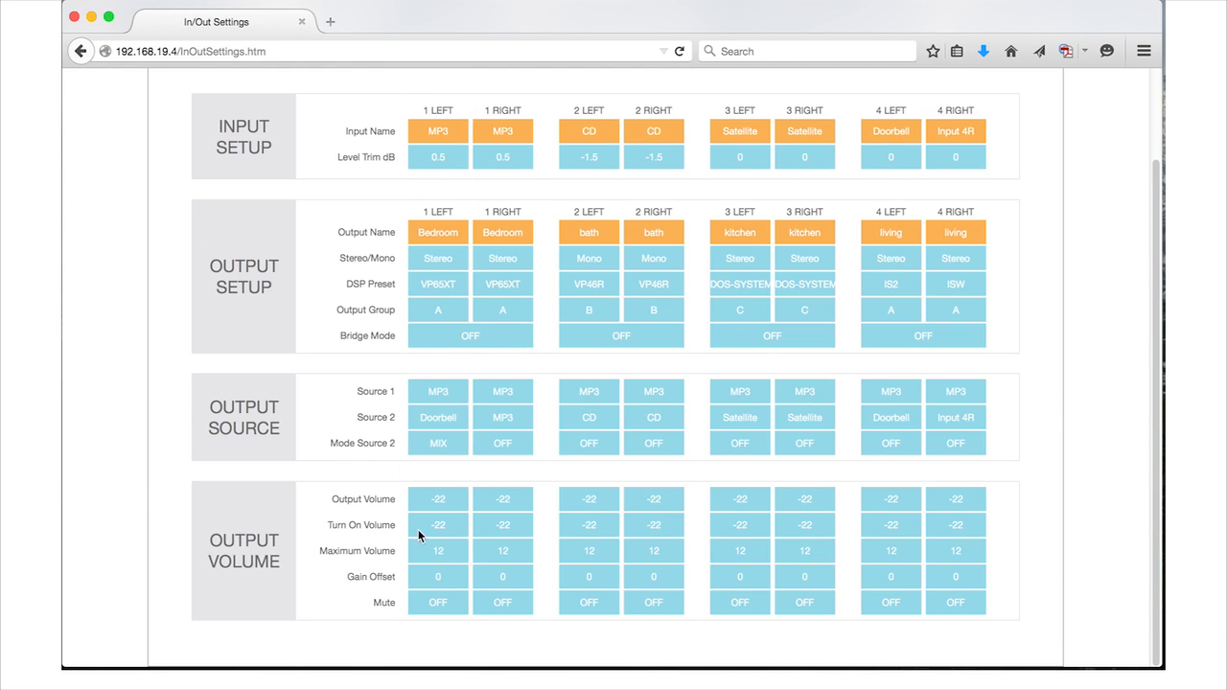
Step: Set the Turn On Volume for output 1 right to -28 and the Maximum Volume for output 1 left to 10
left_click(494, 530)
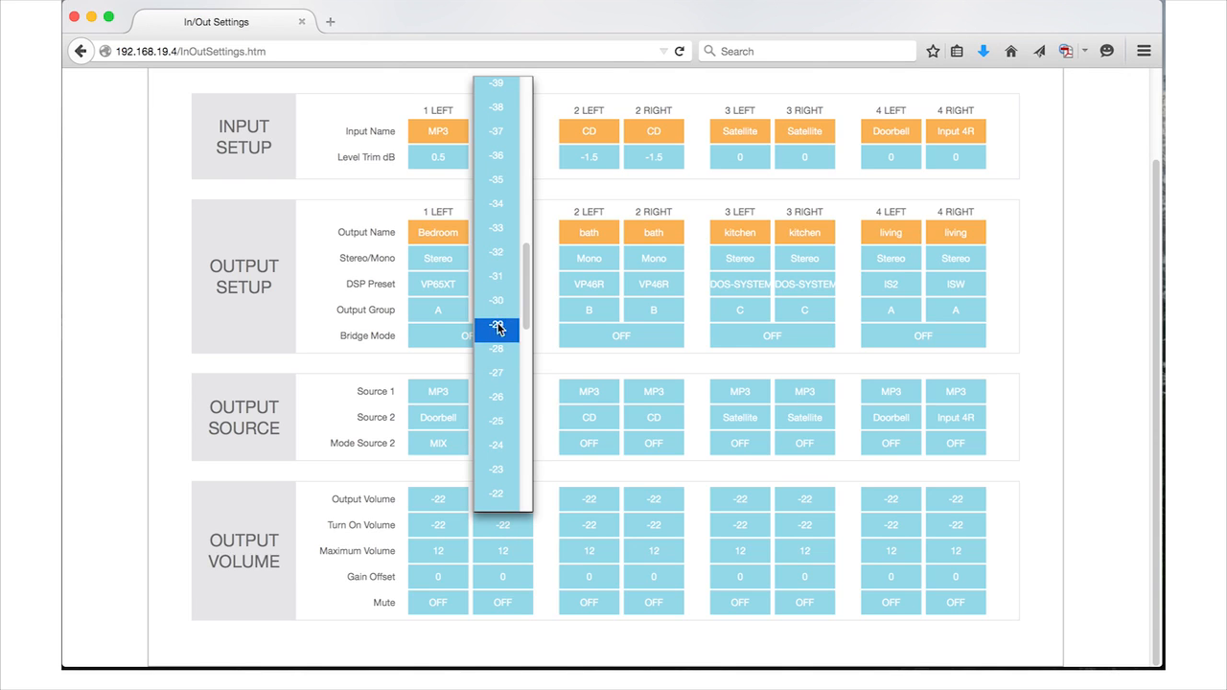
left_click(497, 352)
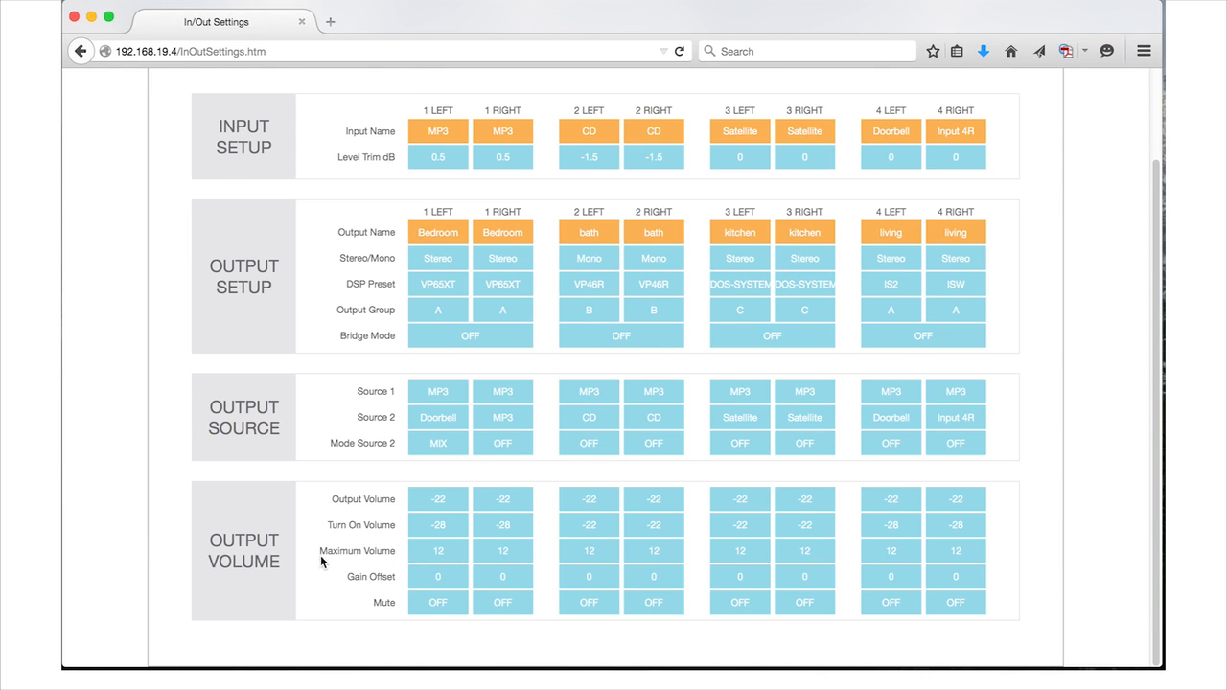
left_click(438, 552)
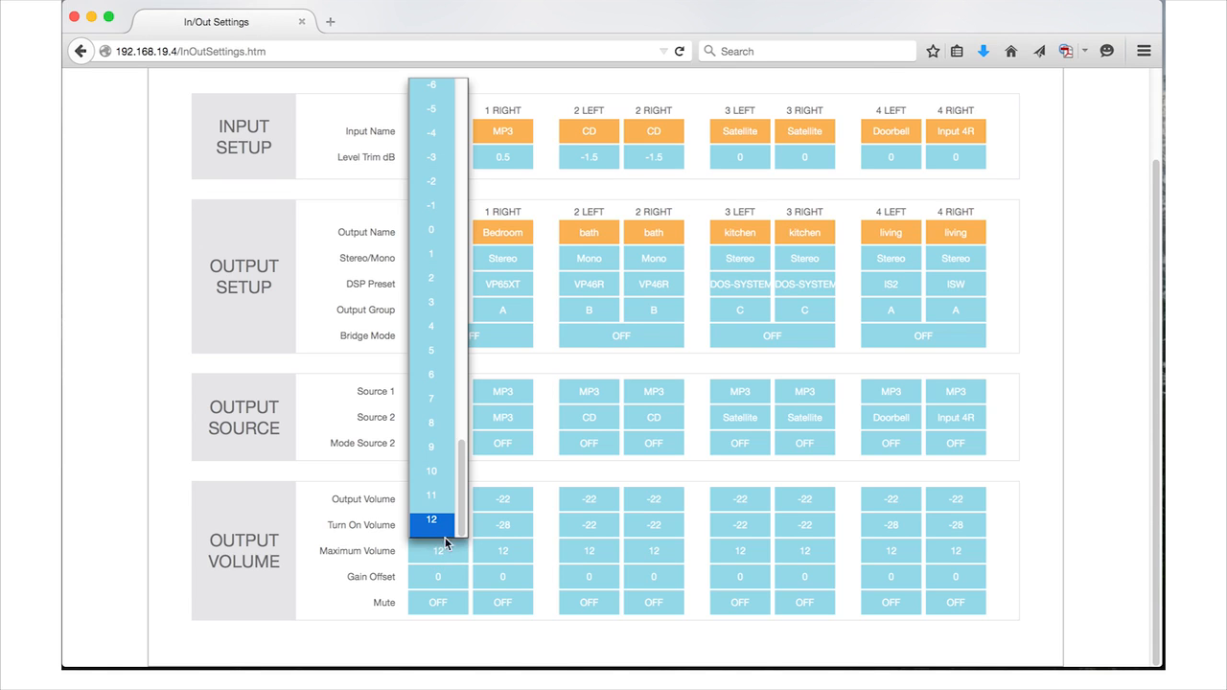
left_click_drag(464, 509, 447, 530)
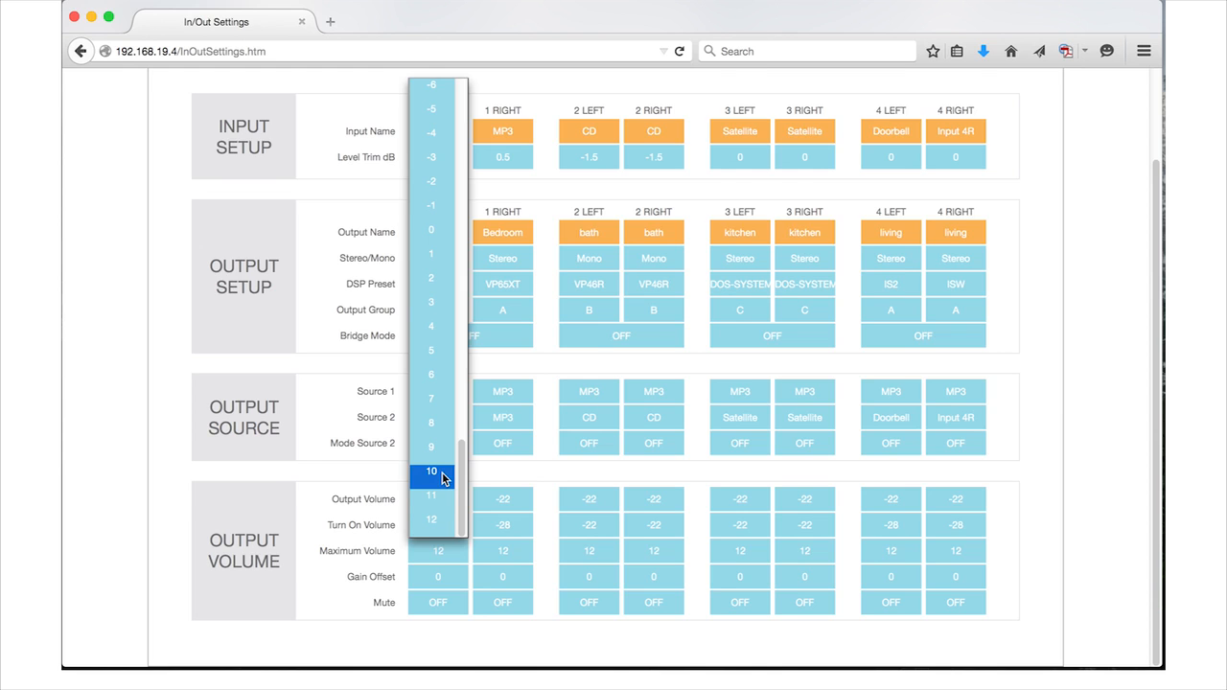
left_click(442, 471)
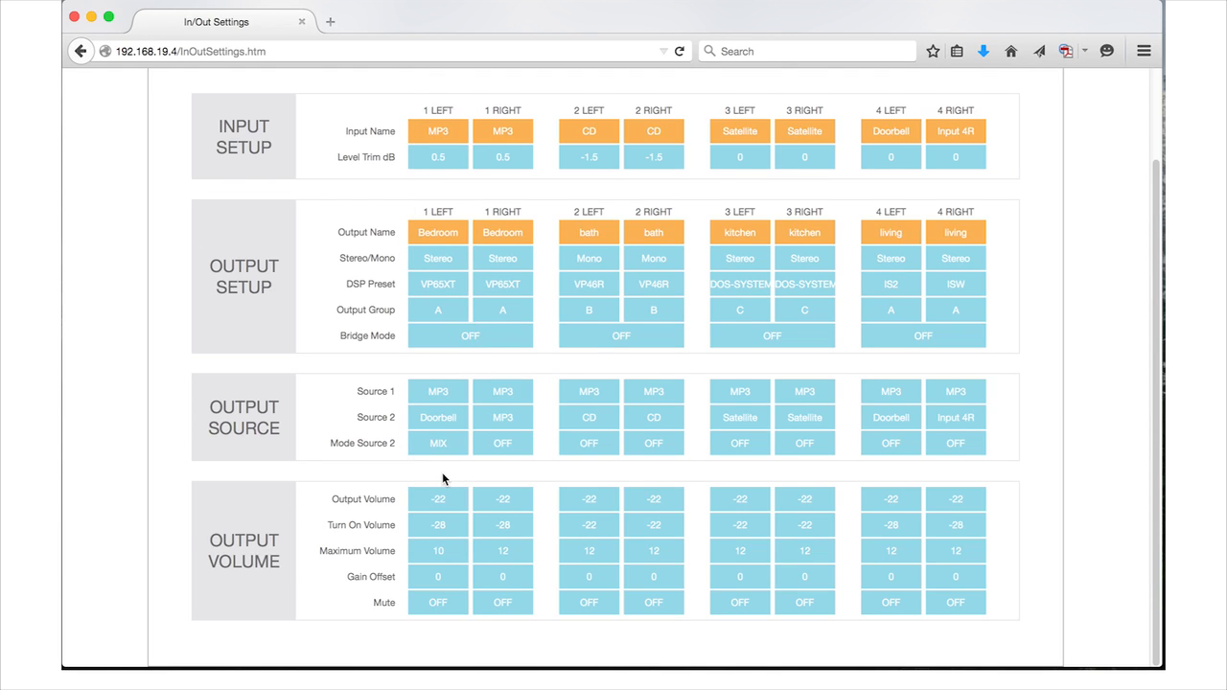
Step: Set the Maximum Volume and the Turn On Volume for output 1 left both to 7
left_click(452, 524)
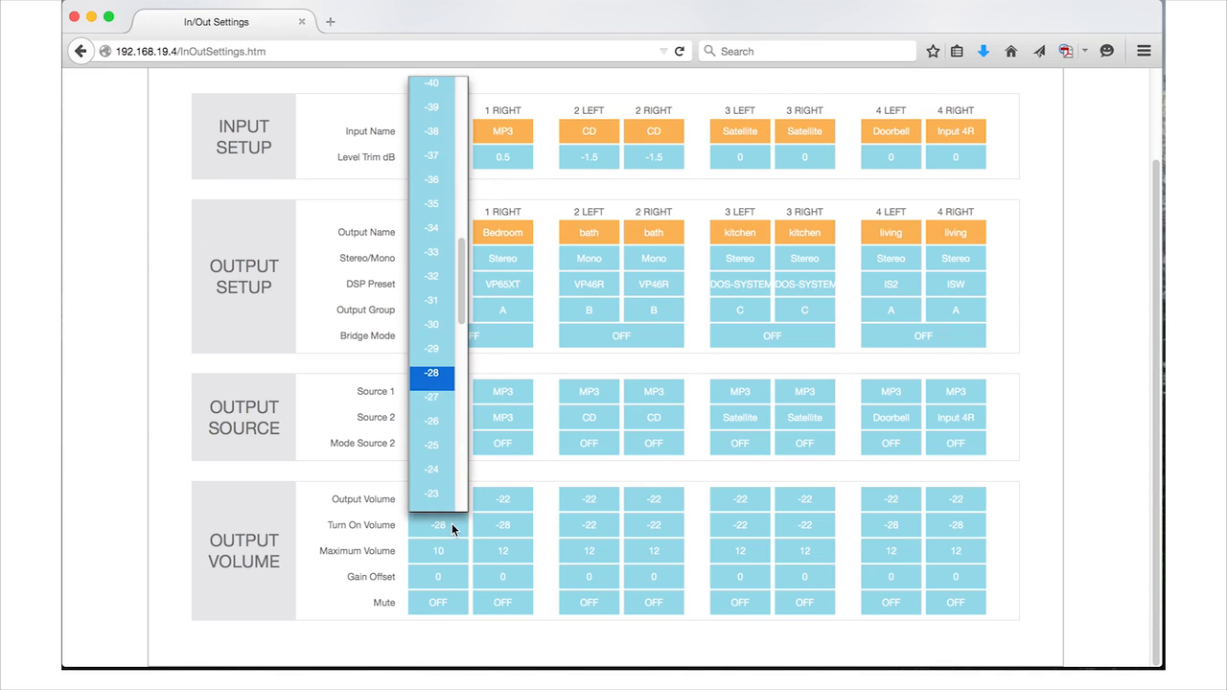
left_click(453, 551)
left_click(453, 551)
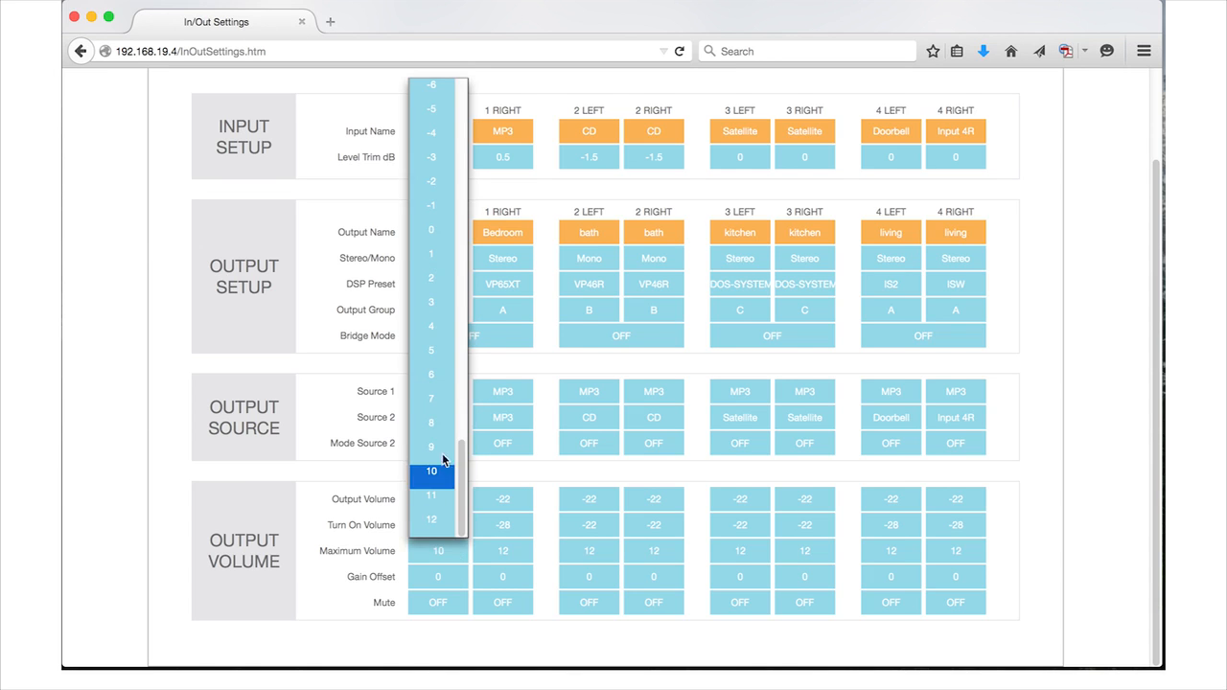
left_click(434, 404)
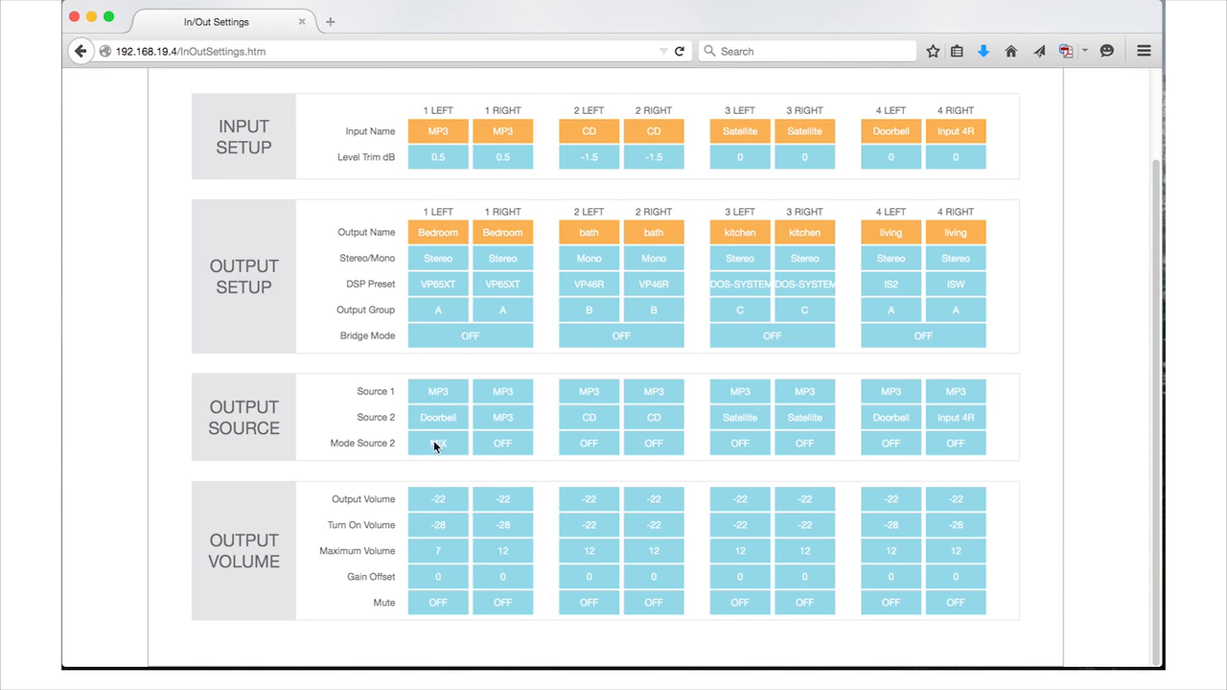
left_click(444, 524)
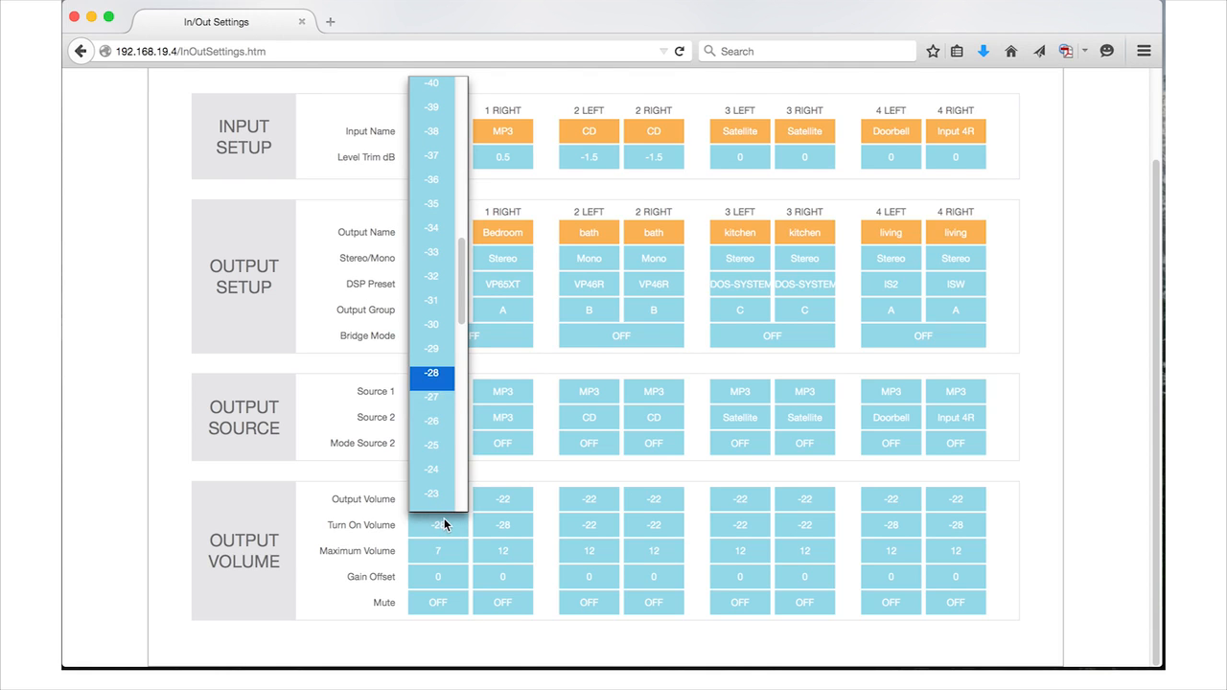
left_click_drag(461, 323, 452, 498)
left_click(438, 466)
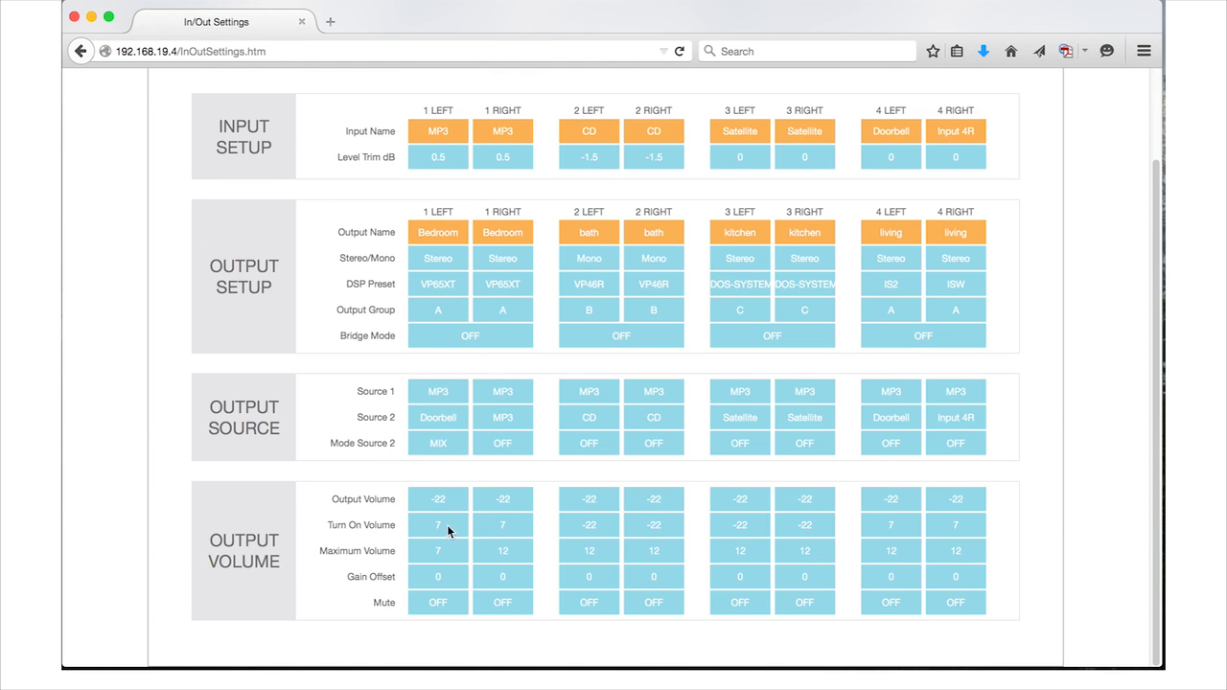
Step: Set the Gain Offset to 1.5 for output 1 left and 0.5 for output 1 right
left_click(445, 576)
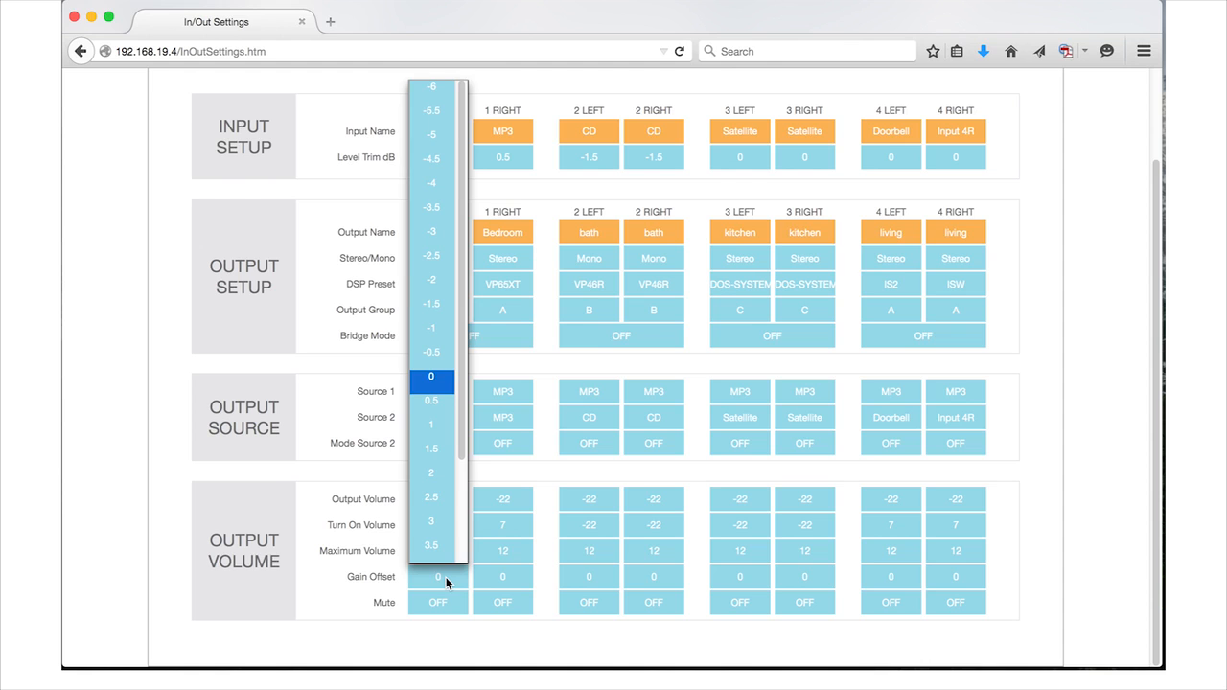
left_click(442, 449)
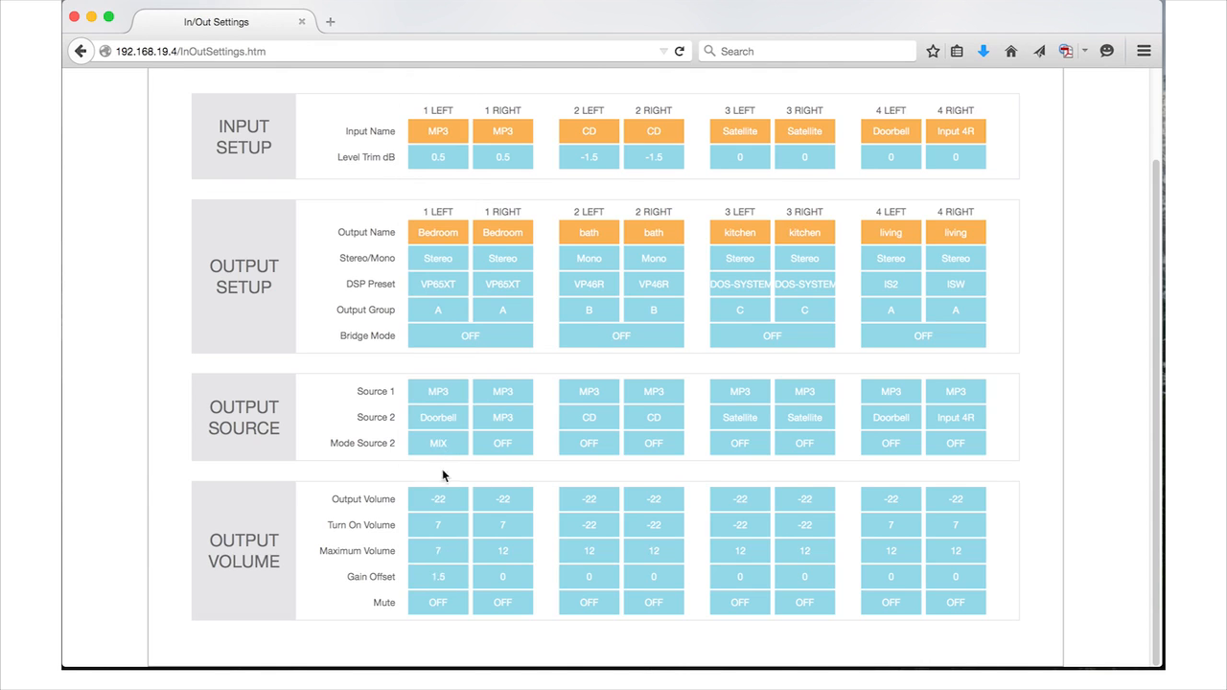
left_click(514, 575)
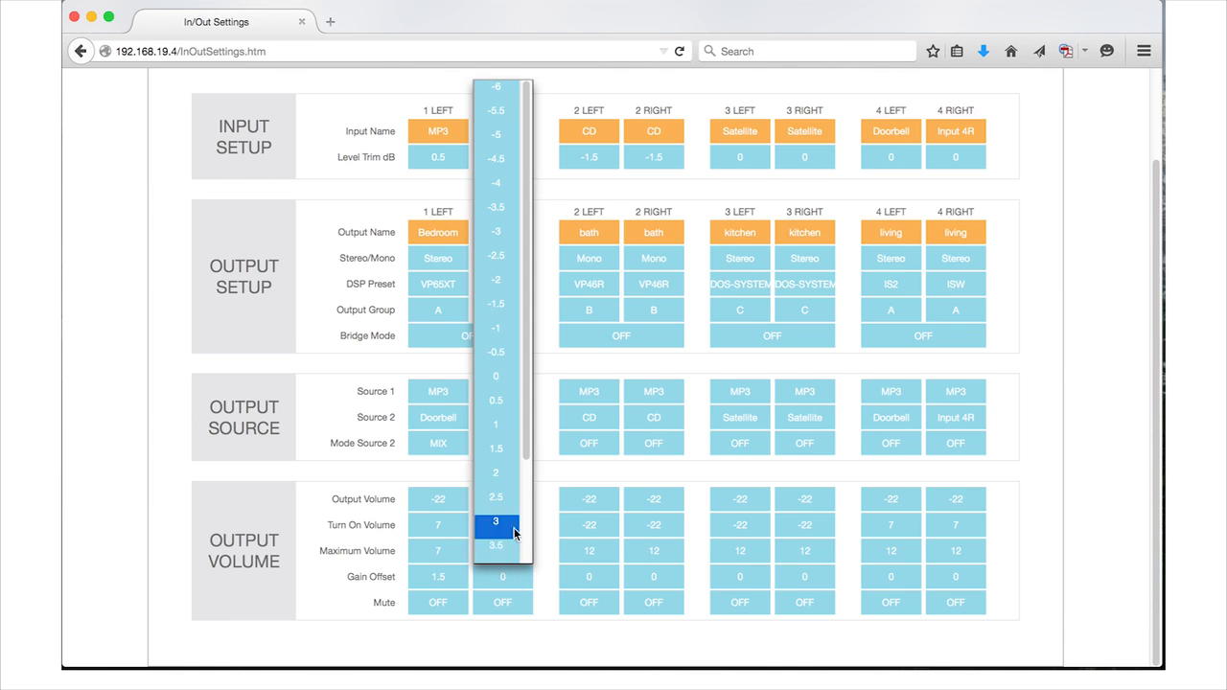
left_click(509, 402)
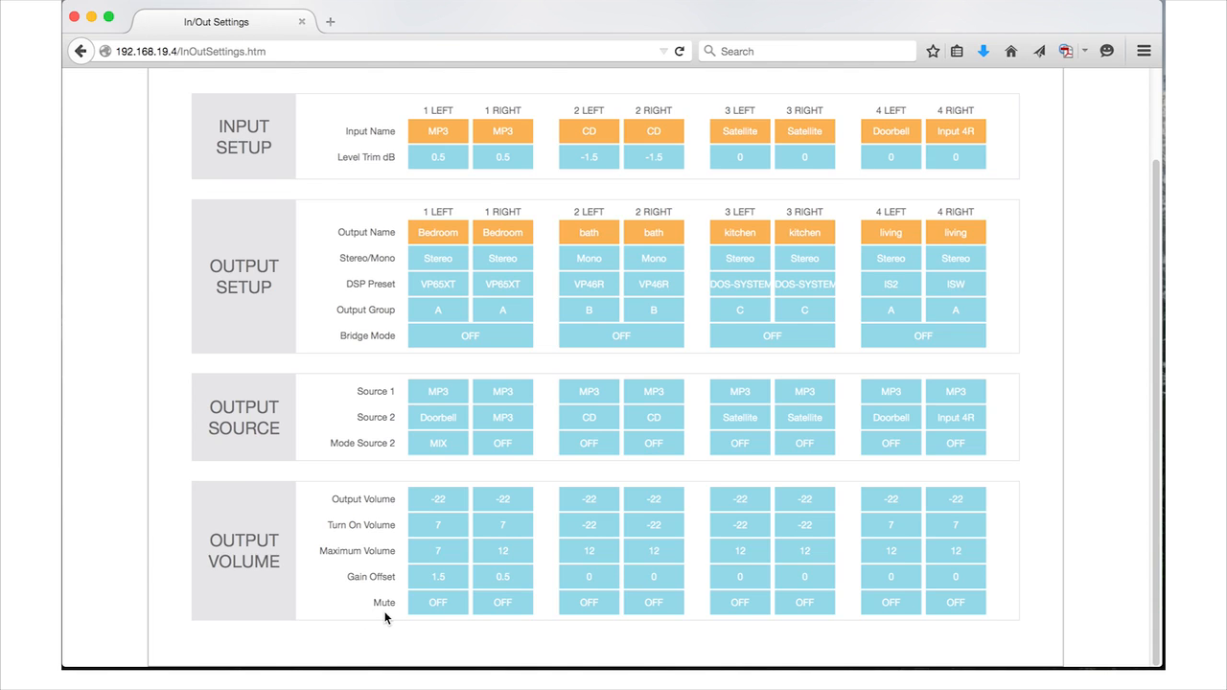
Step: Switch mute on and back off for the Bedroom outputs, and mute the bath outputs
left_click(437, 606)
left_click(510, 606)
left_click(582, 605)
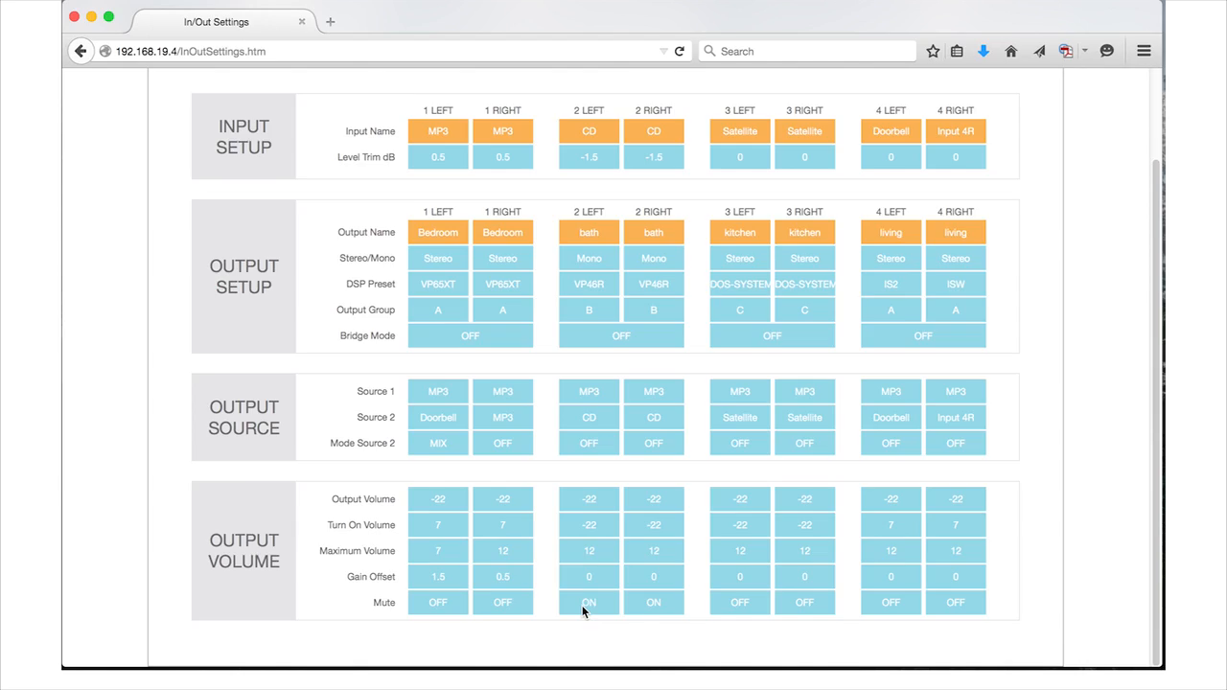